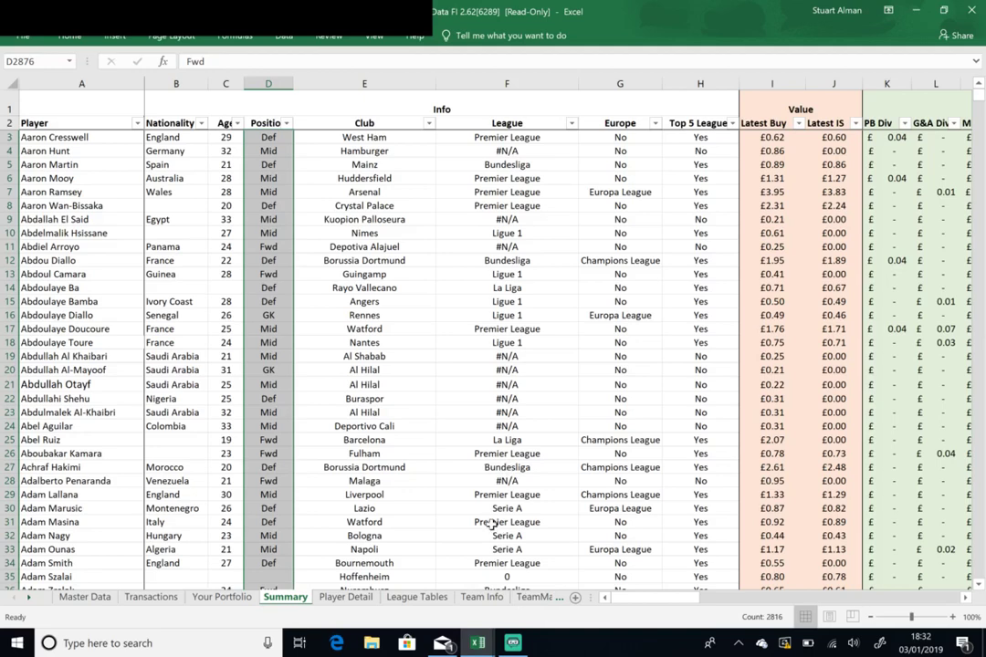
- On the TeamMaster sheet, extend the Date filter to include 1 February 2019
left_click(484, 598)
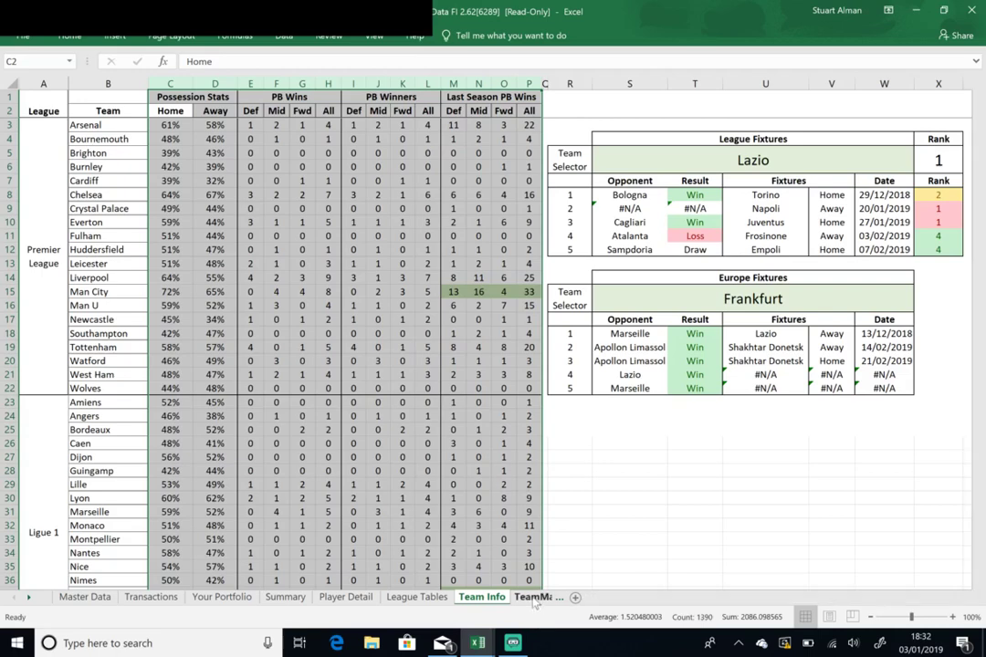
left_click(534, 597)
left_click(133, 152)
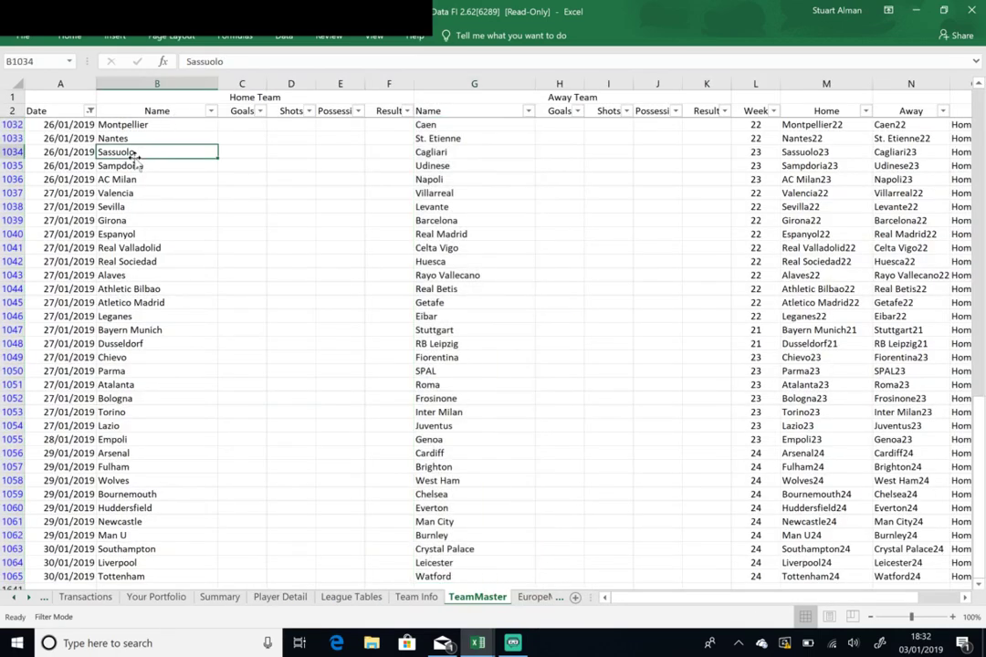
key("Left")
left_click(90, 110)
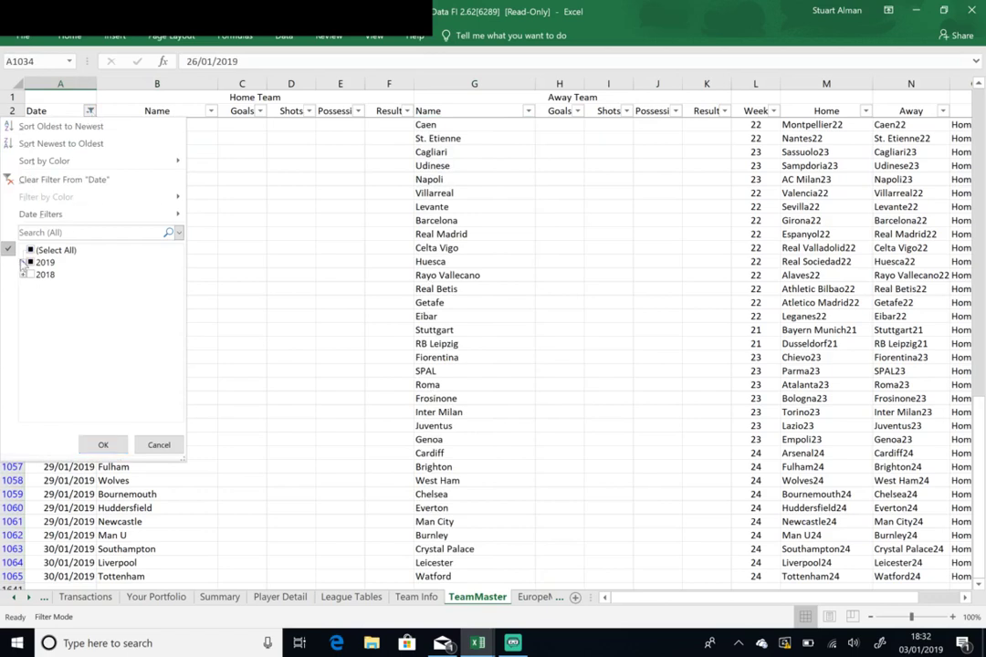
left_click(23, 263)
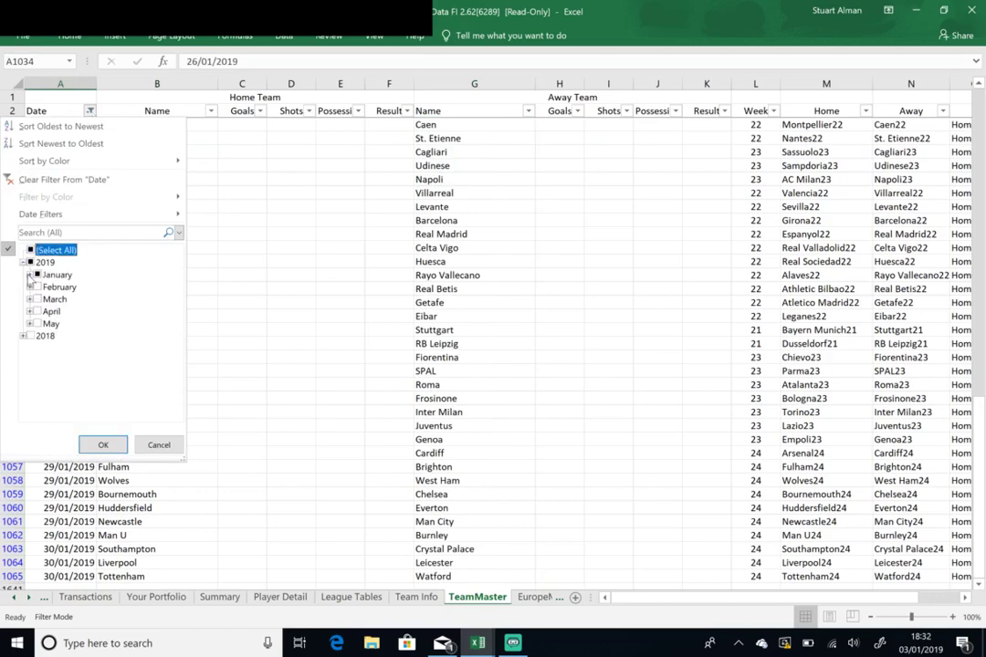
left_click(30, 287)
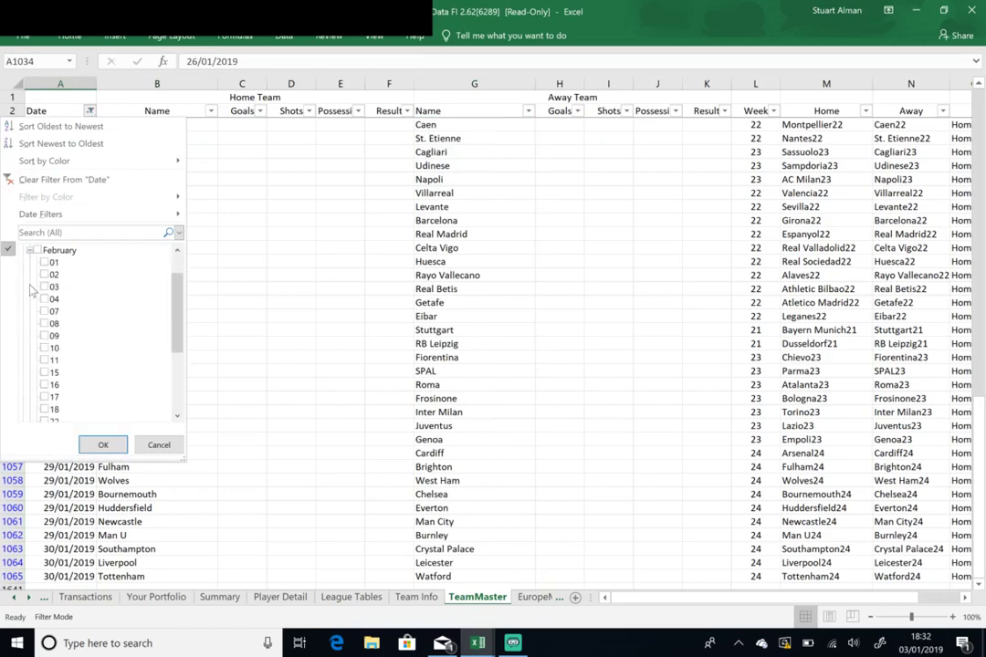
left_click(44, 263)
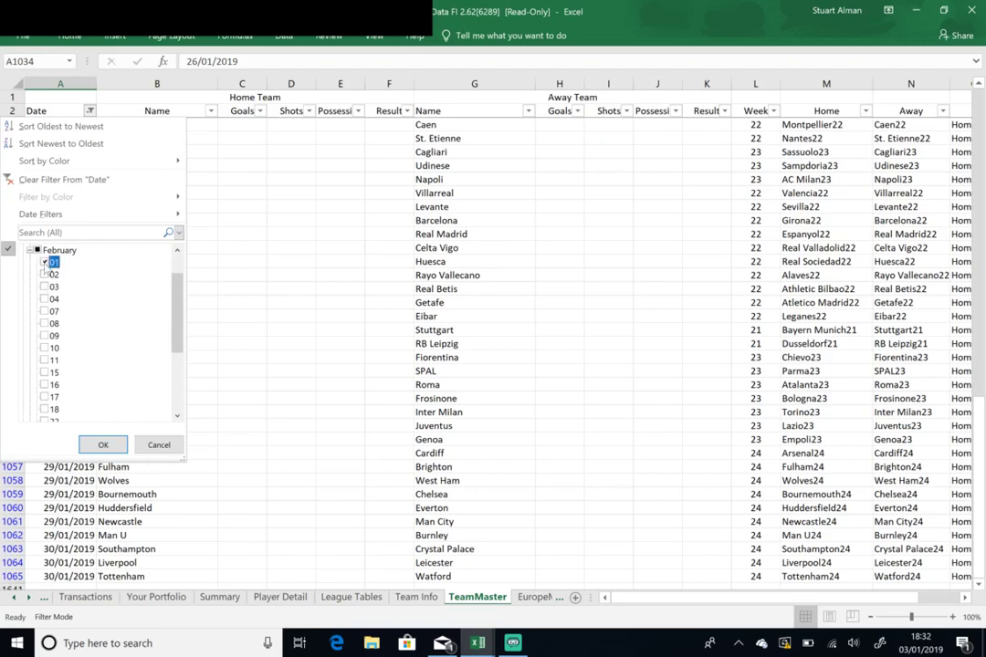
left_click(103, 445)
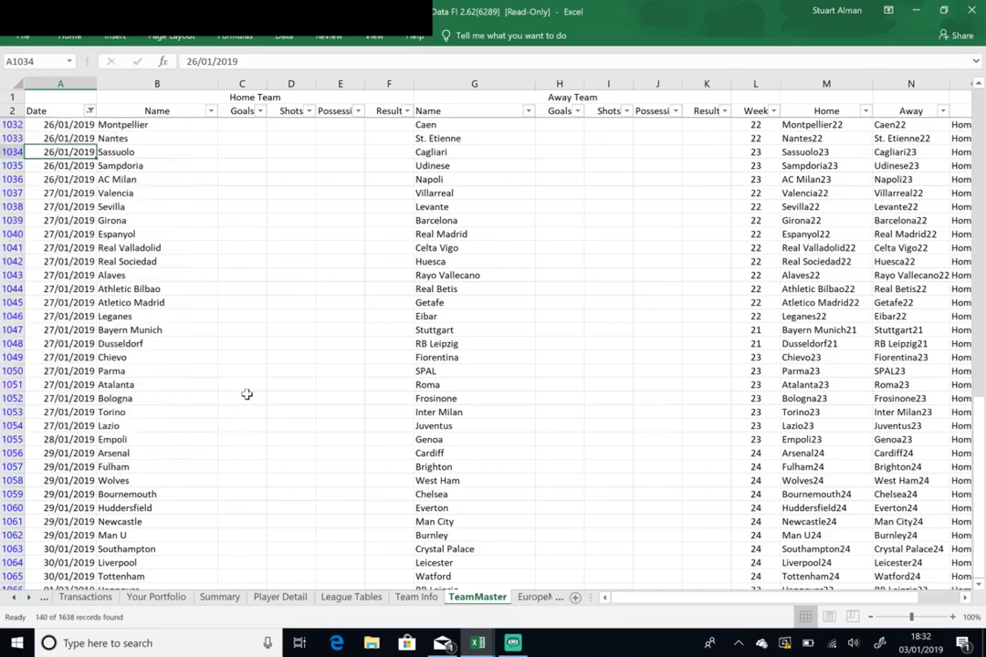
- Copy all the filtered home team names on the TeamMaster sheet, starting from the first Man City row
key("Right")
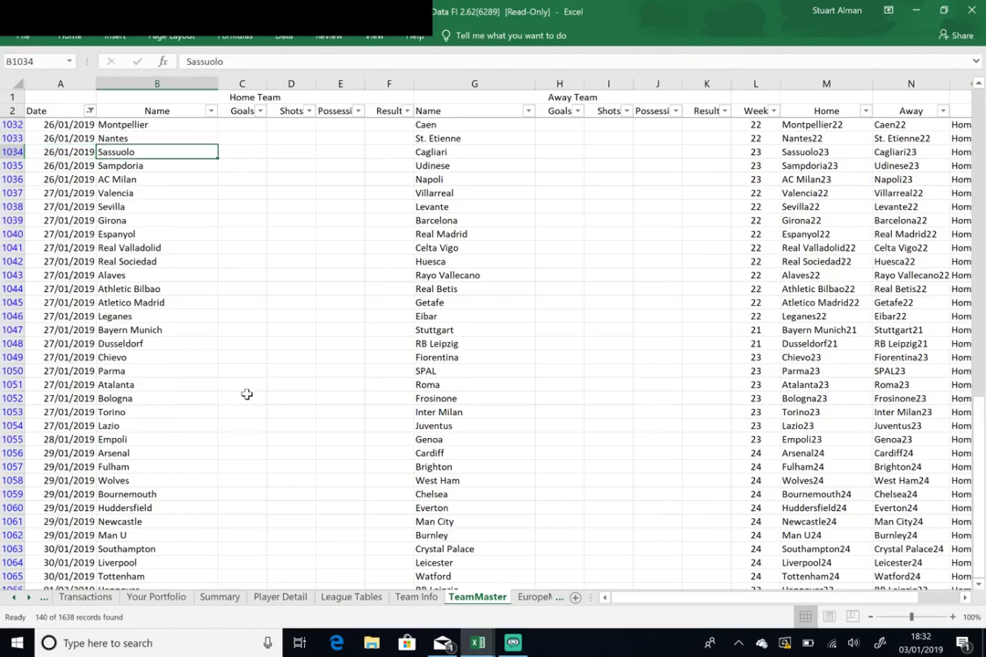
key("Up")
key("Up")
key("Up")
key("Up")
key("Up")
key("Up")
key("Up")
key("Down")
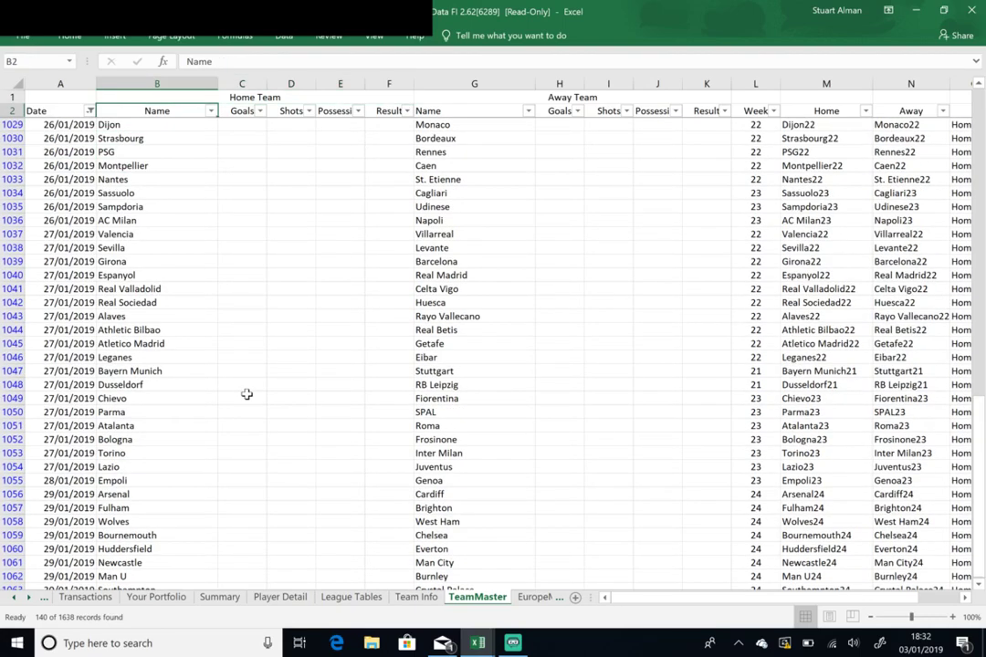
key("Down")
key("ctrl+shift+Down")
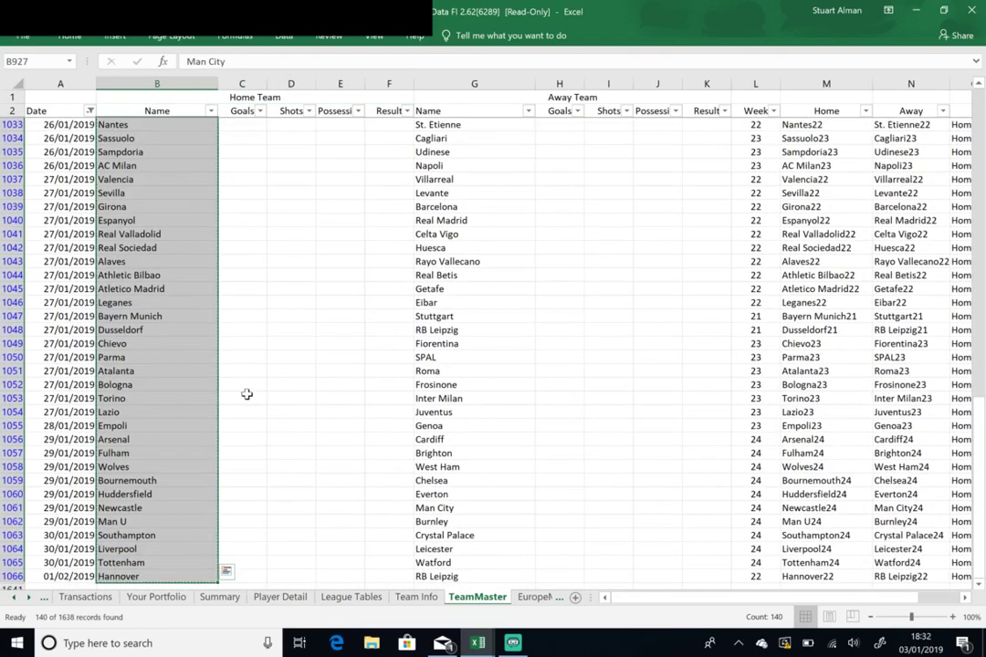
key("ctrl+c")
- Switch to the Book1 workbook, paste the home teams into the Matches sheet from A1, and go to the first empty cell below
key("alt+Tab")
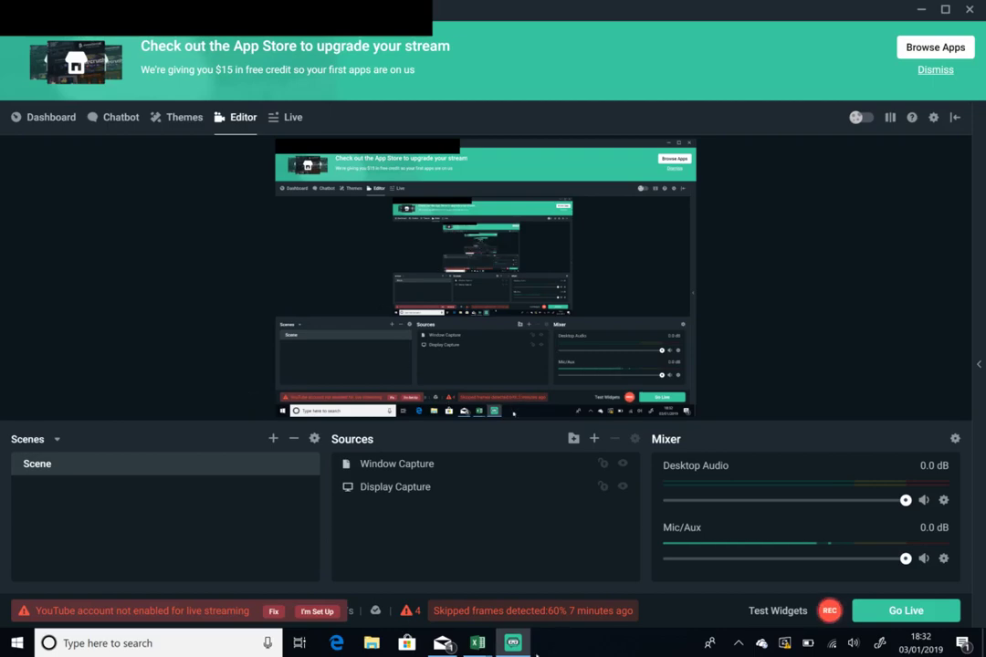
mouse_move(477, 642)
left_click(555, 575)
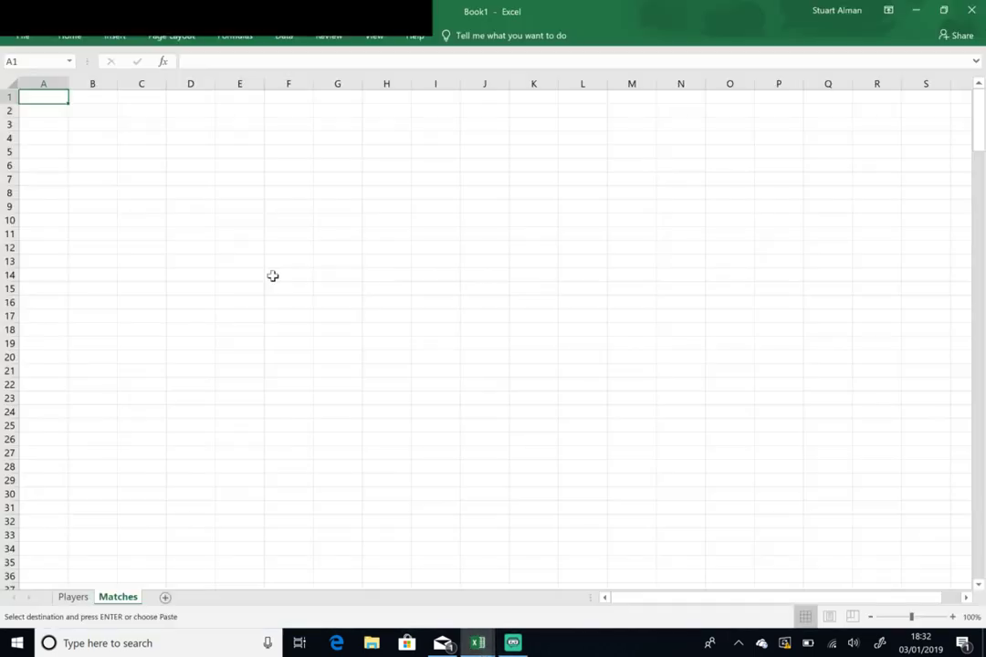
key("ctrl+v")
key("ctrl+Down")
key("Down")
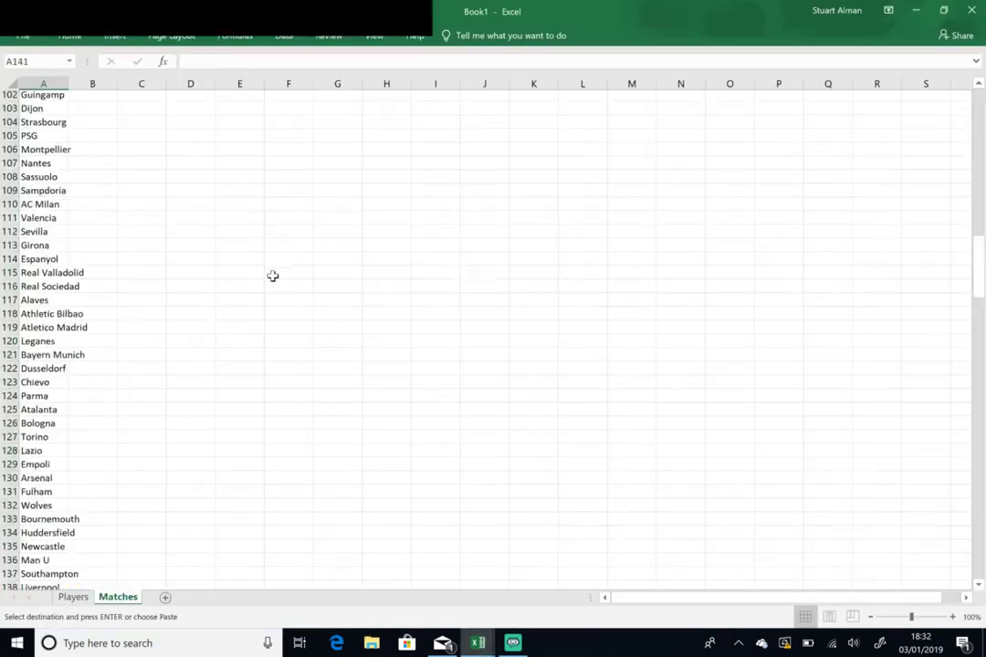
key("Down")
key("Down")
key("Up")
key("Up")
- Copy the filtered away team names from TeamMaster and append them below the home teams in column A of Book1's Matches sheet
key("alt+Tab+Tab")
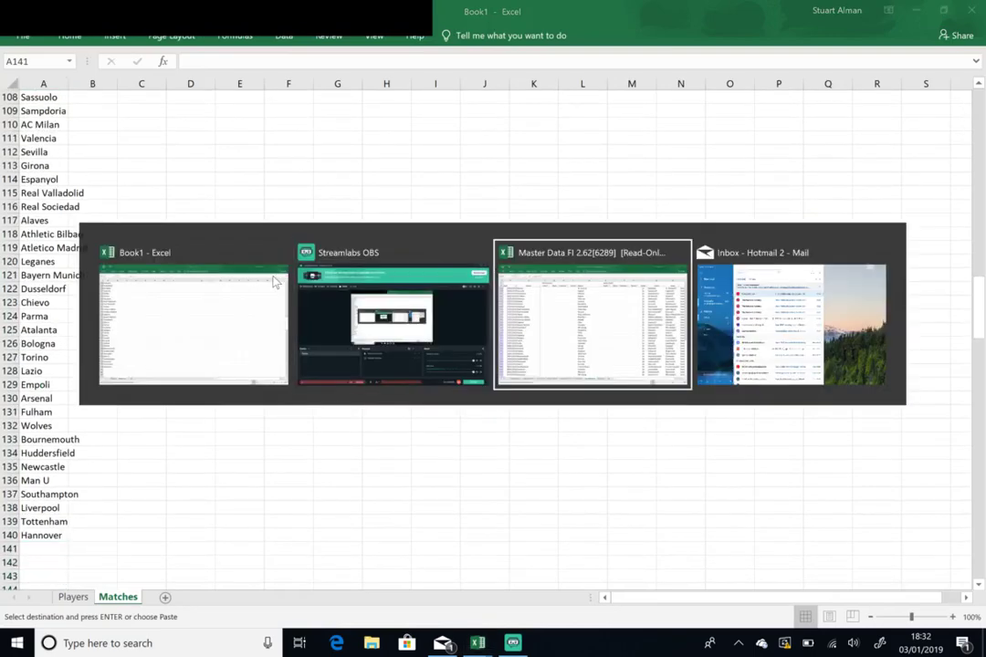
key("ctrl+Right")
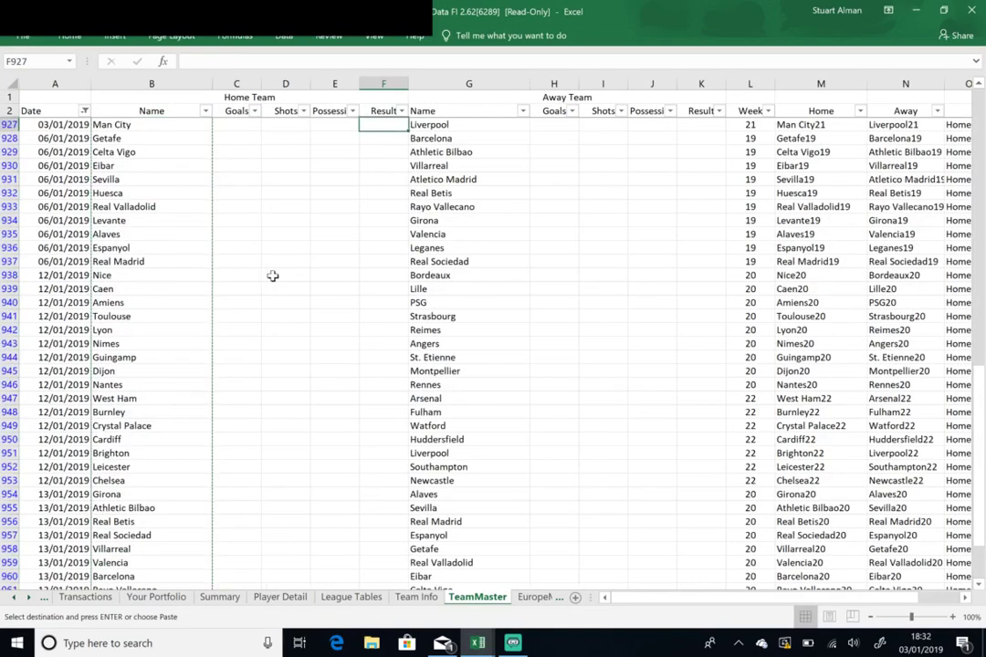
key("ctrl+shift+Down")
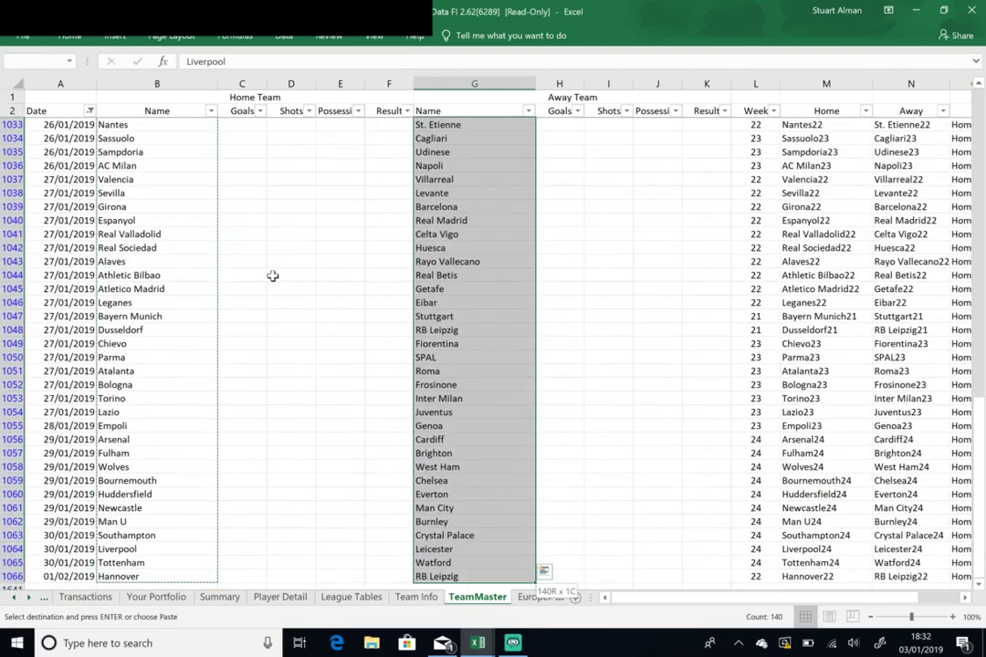
key("alt+Tab")
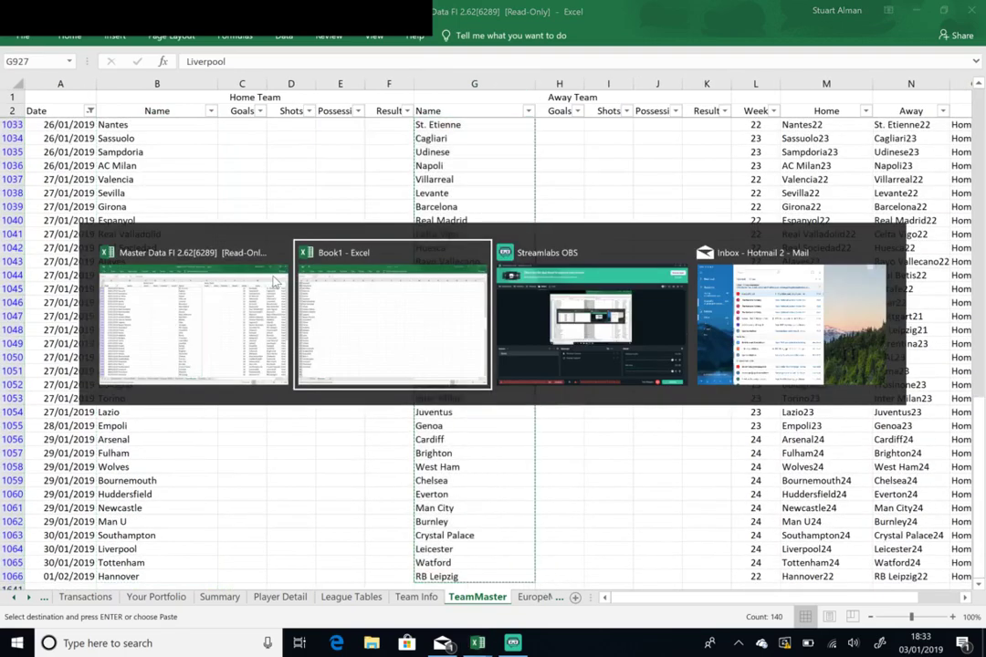
key("ctrl+v")
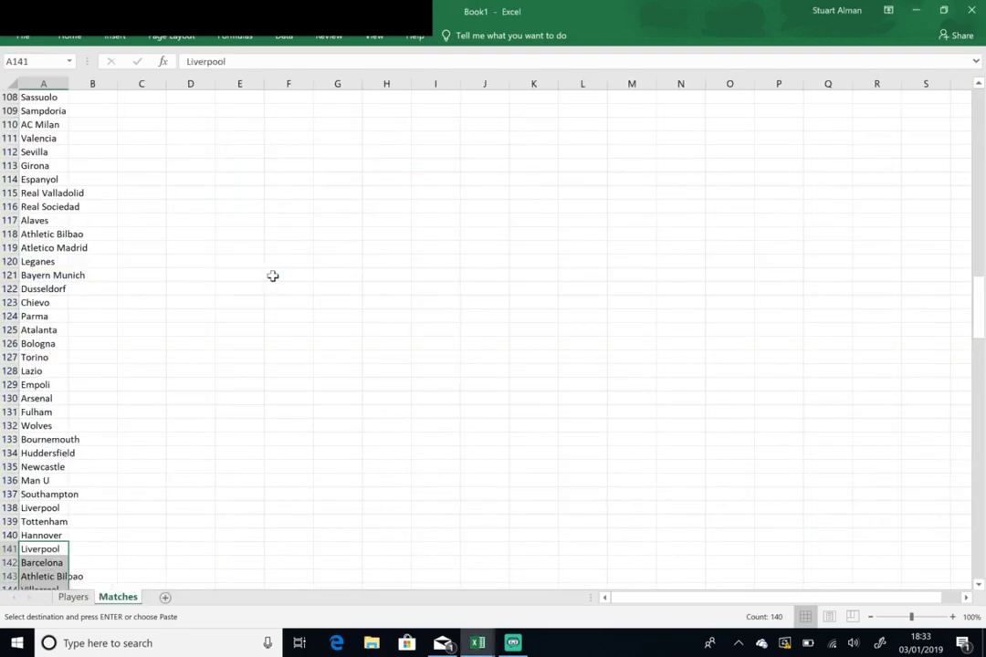
key("ctrl+Down")
key("Down")
- Switch back to the Master Data workbook and add filters to the header row of the EuropeMaster sheet
key("alt+Tab")
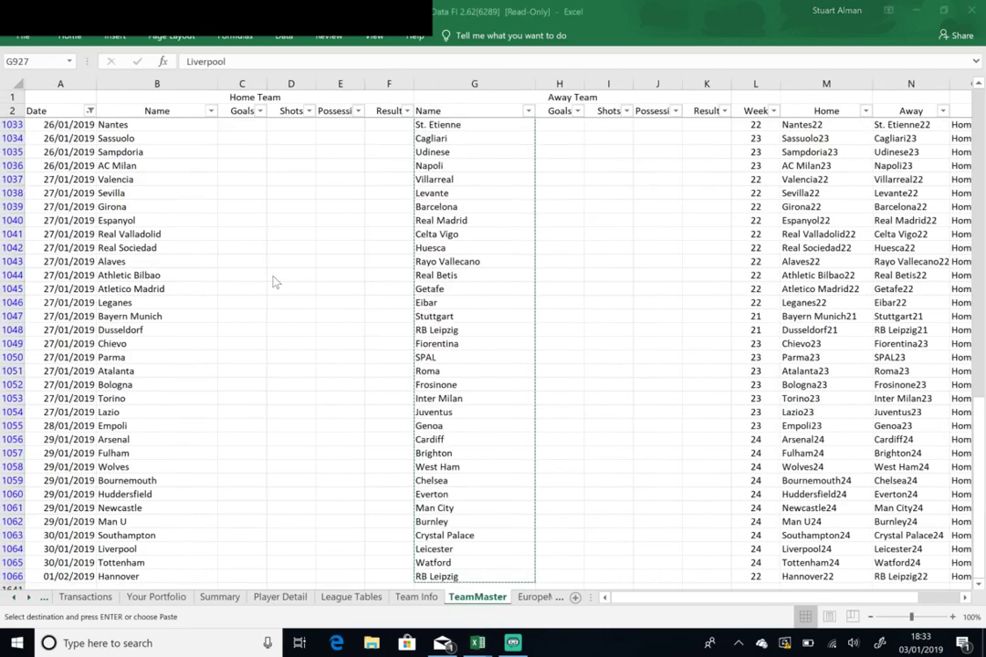
key("ctrl+Page_Down")
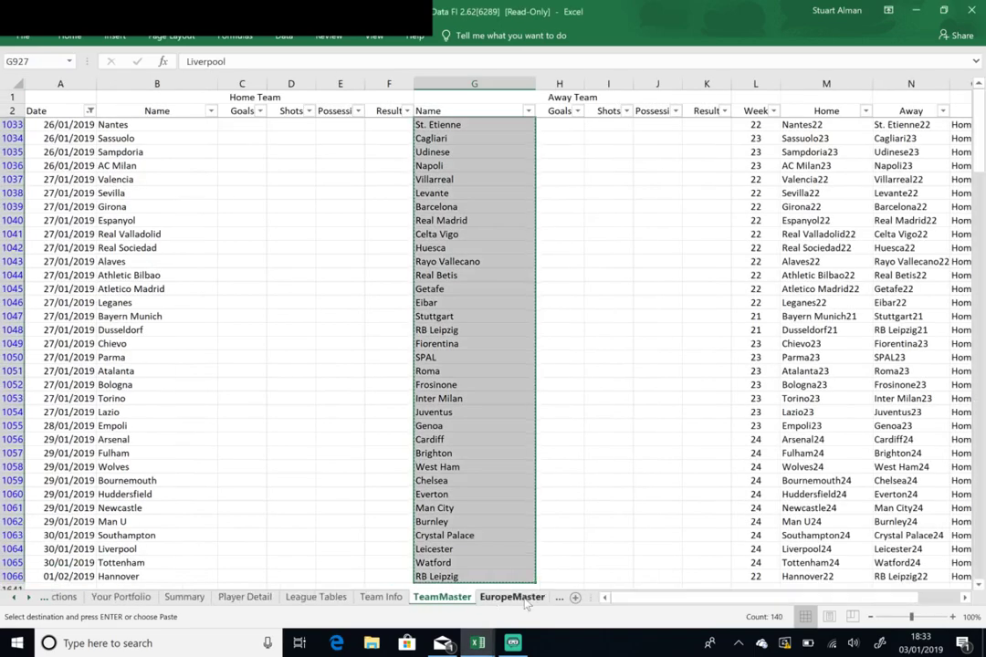
key("ctrl+Up")
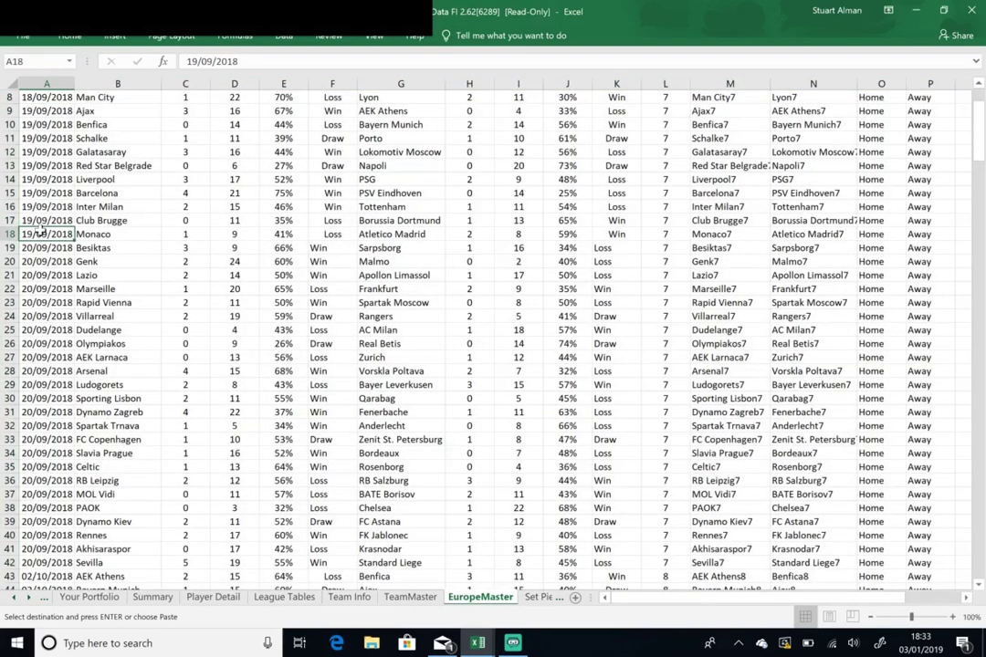
key("ctrl+shift+Right")
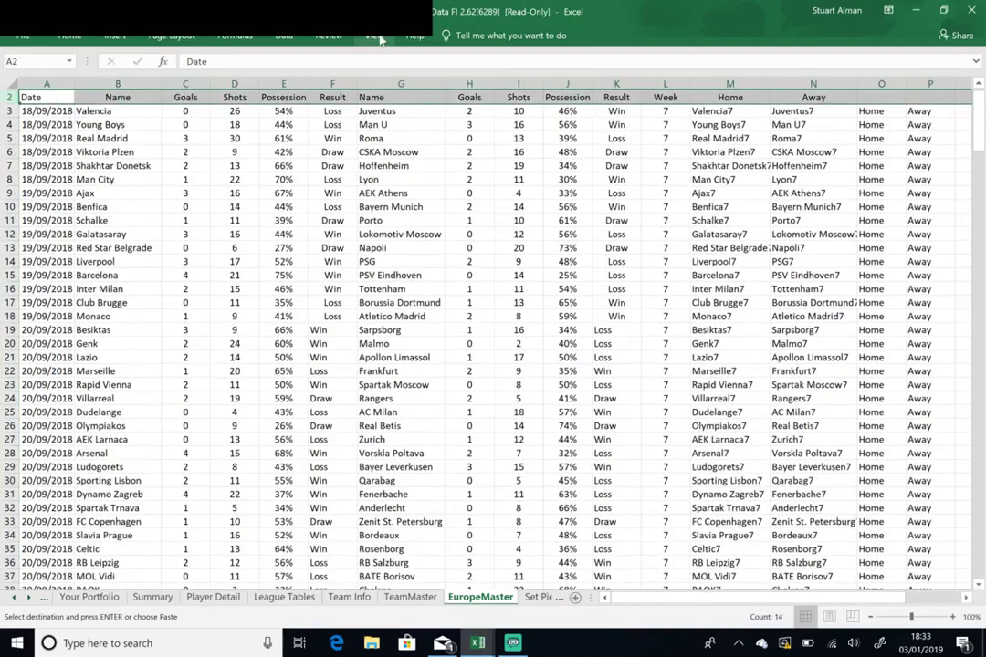
left_click(284, 35)
left_click(414, 85)
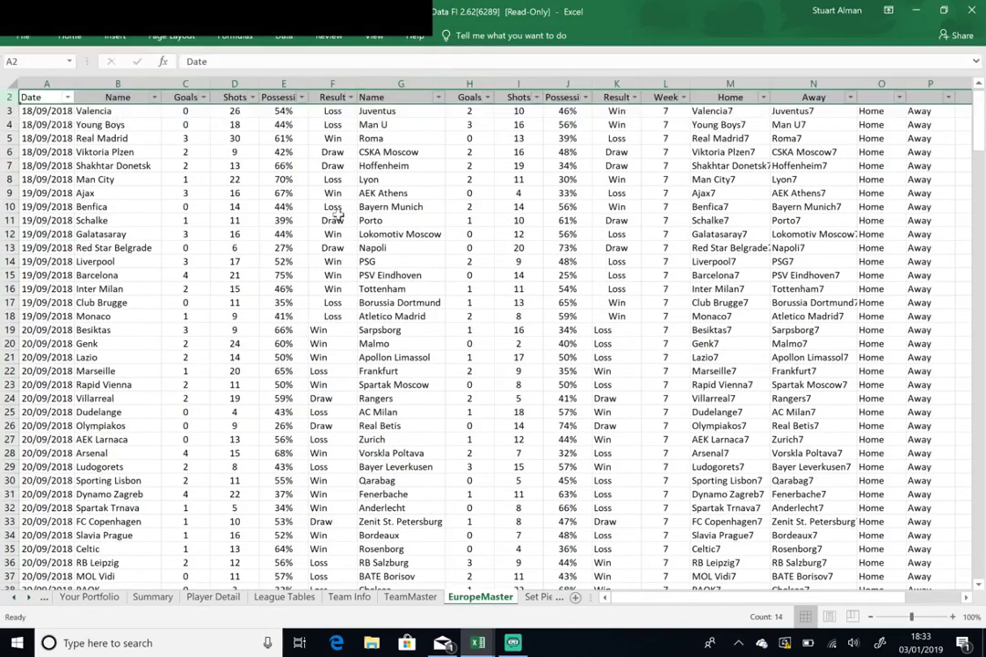
left_click(282, 220)
- Examine the February 2019 match dates offered in the EuropeMaster Date filter, without applying a filter
left_click(67, 95)
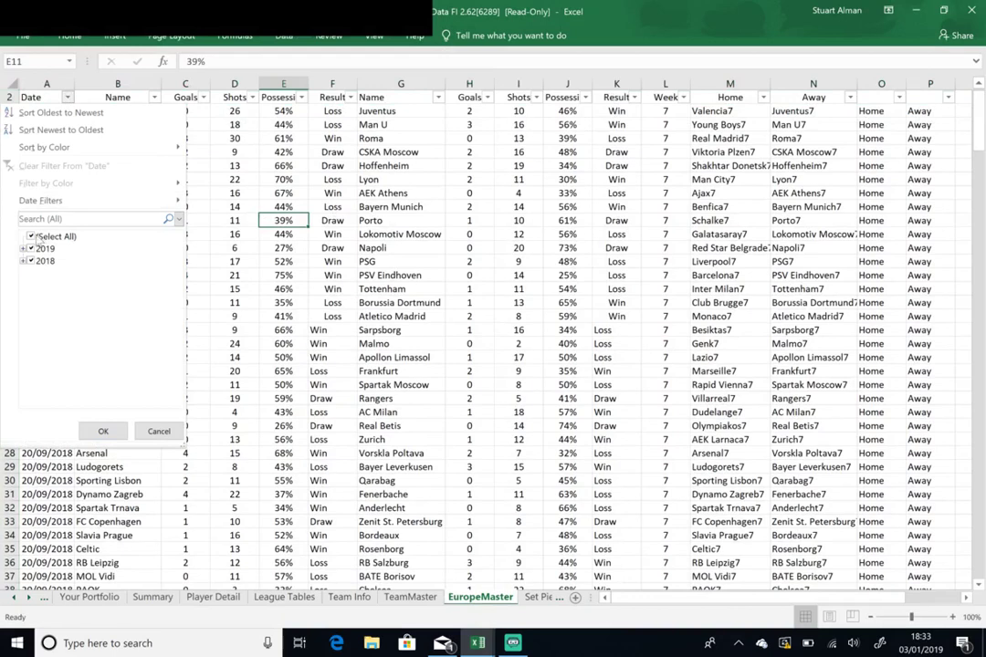
left_click(31, 237)
left_click(22, 248)
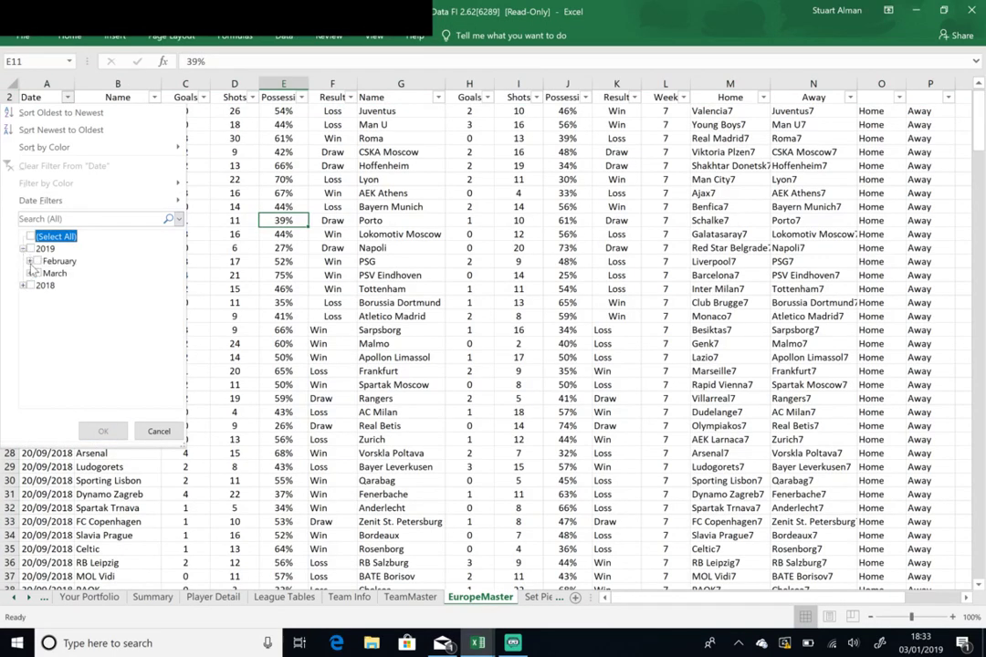
left_click(30, 261)
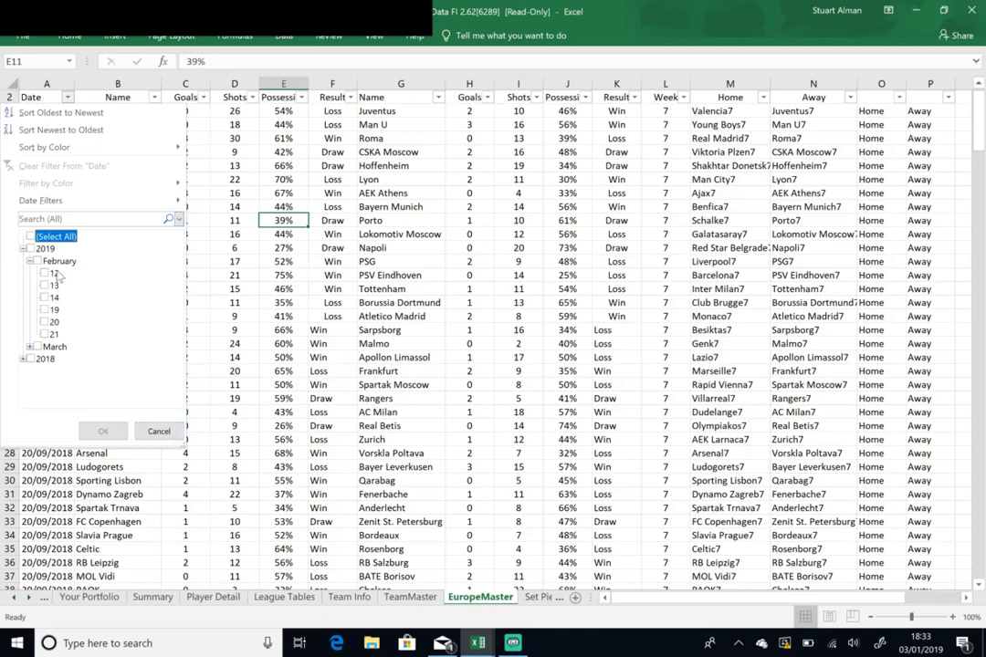
left_click(160, 432)
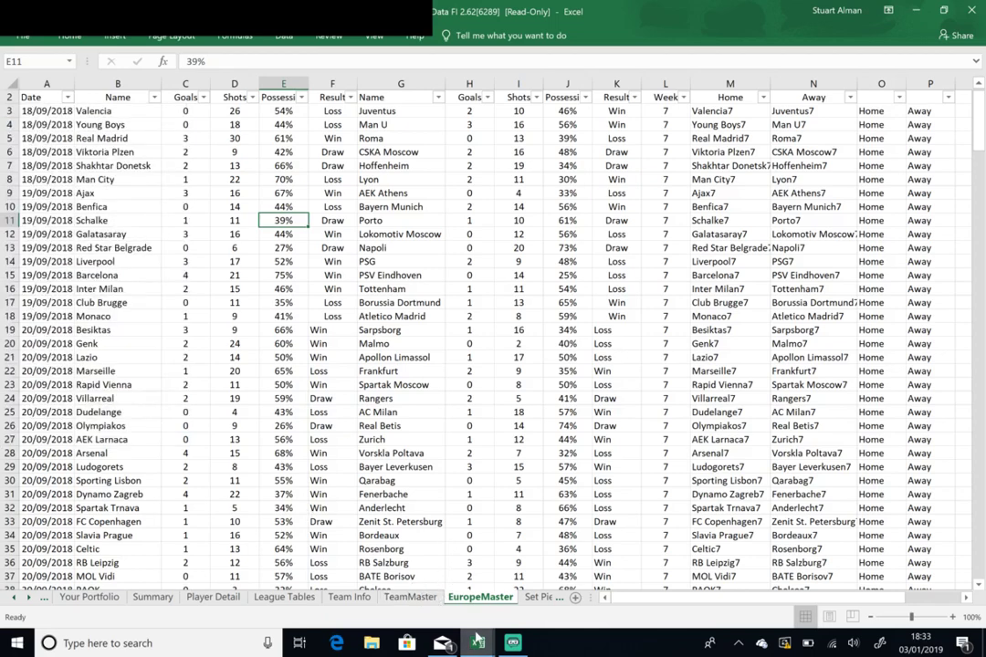
- Bring up the Players sheet in Book1, then copy the entire Player column from the Master Data workbook's Summary sheet
left_click(476, 643)
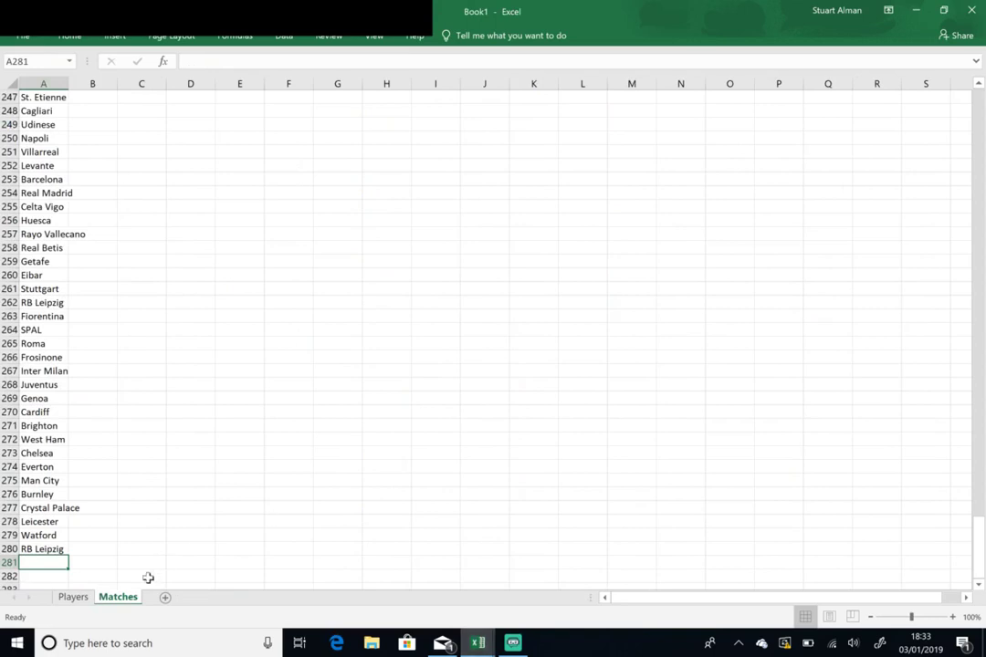
left_click(73, 596)
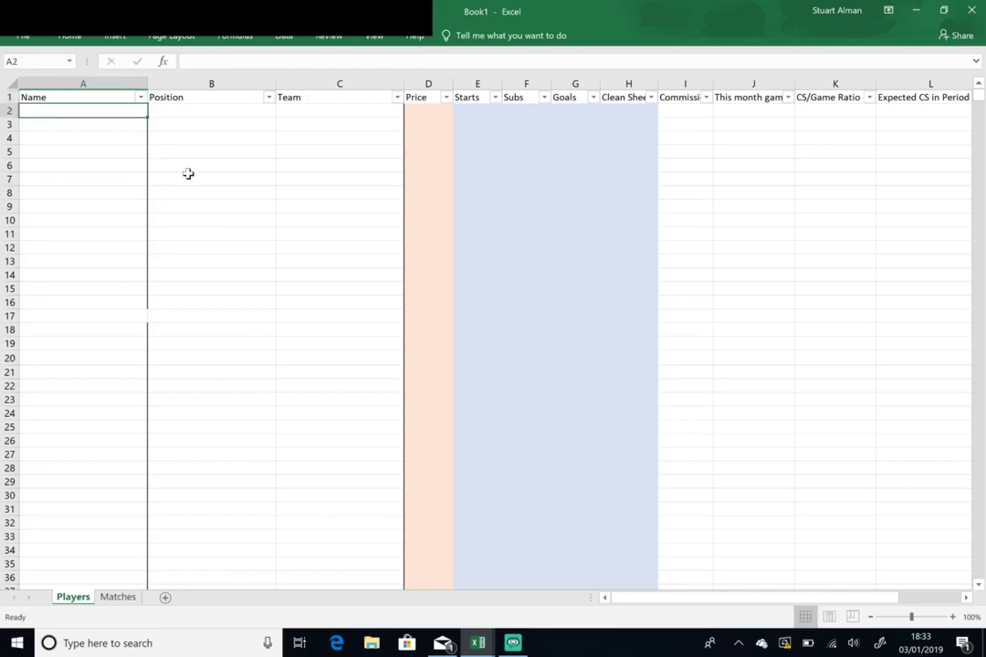
key("ctrl+Tab")
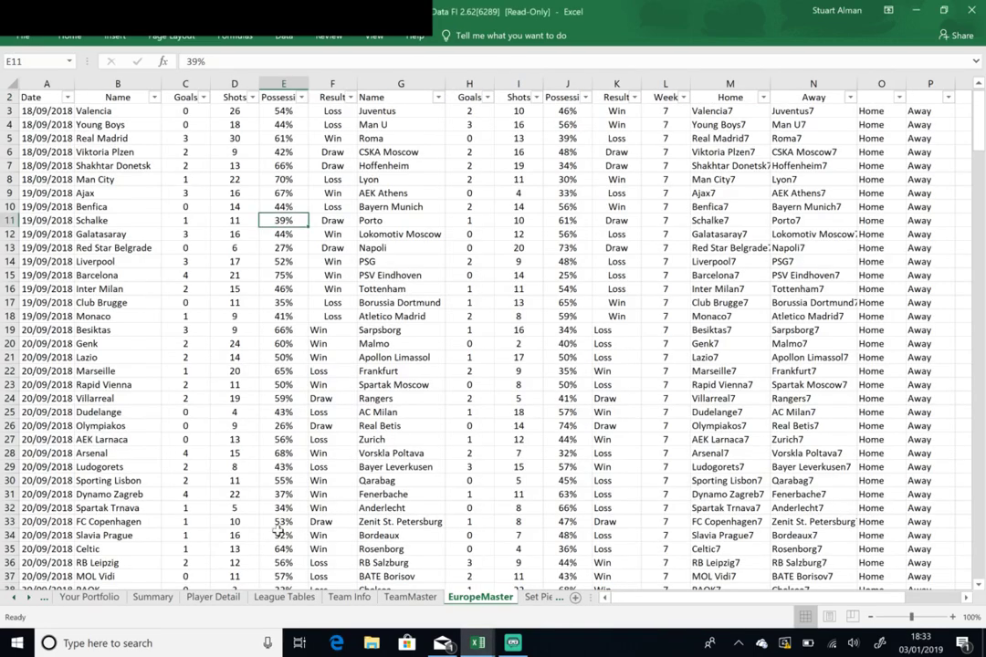
left_click(152, 597)
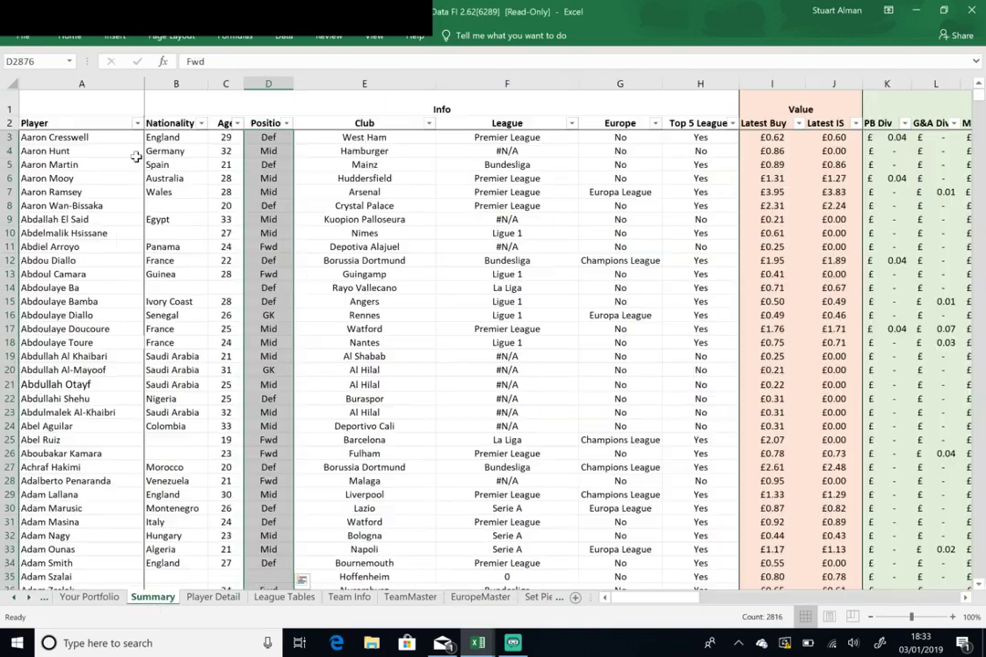
left_click(93, 137)
key("ctrl+shift+Down")
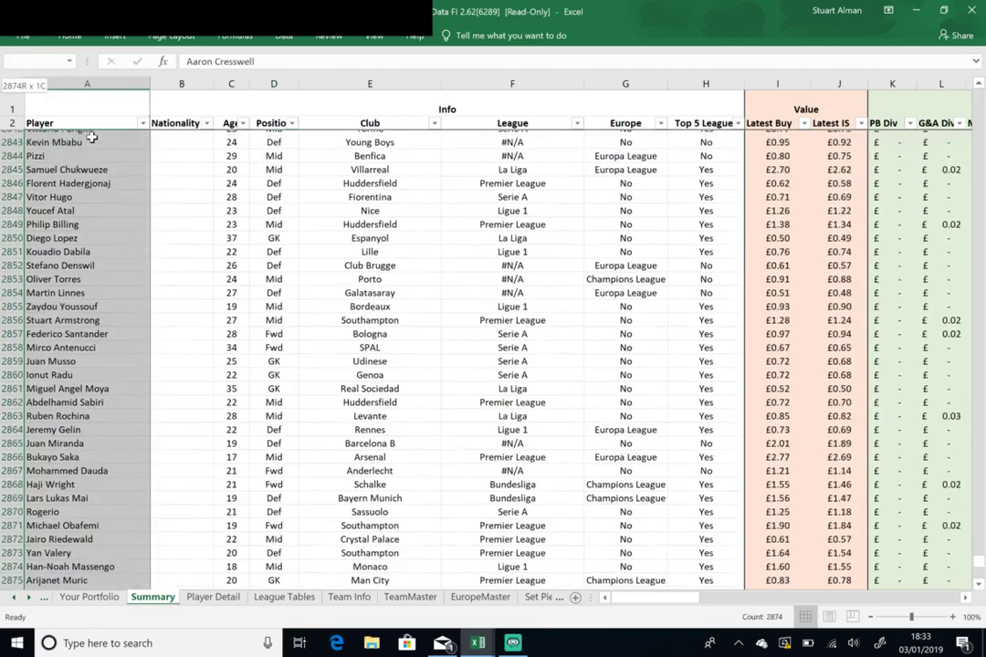
left_click(77, 83)
key("ctrl+c")
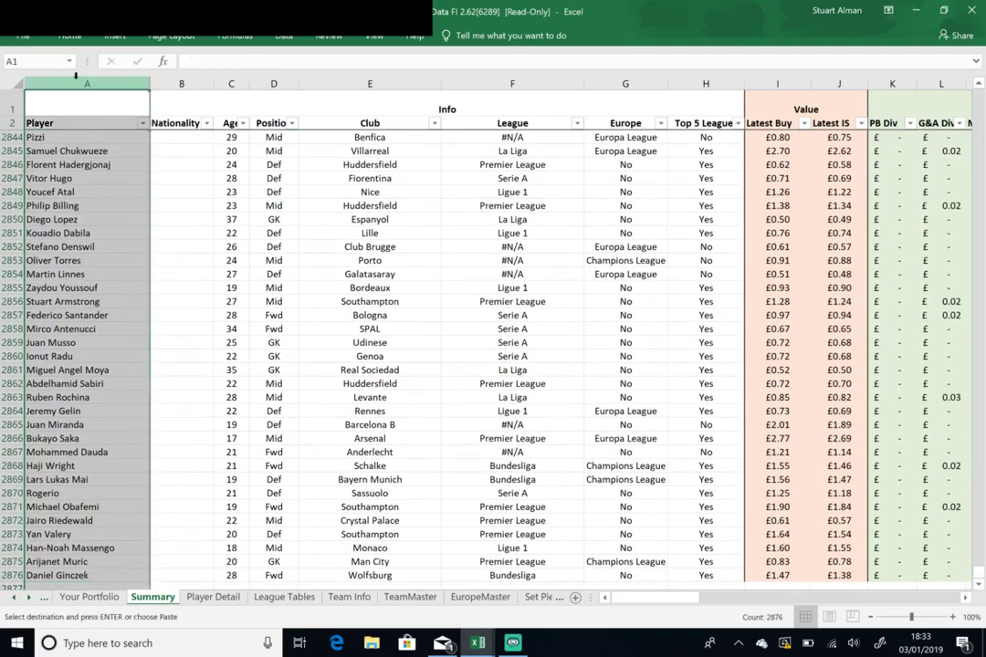
- Paste the copied player column over column A of the Players sheet in Book1
key("alt+Tab")
key("Up")
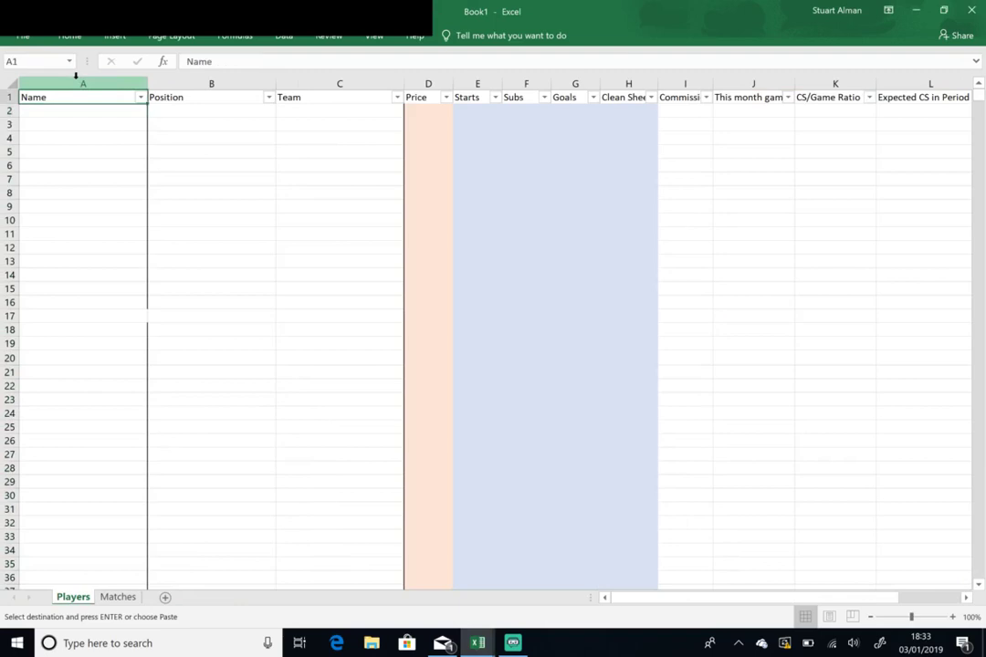
left_click(77, 80)
key("ctrl+v")
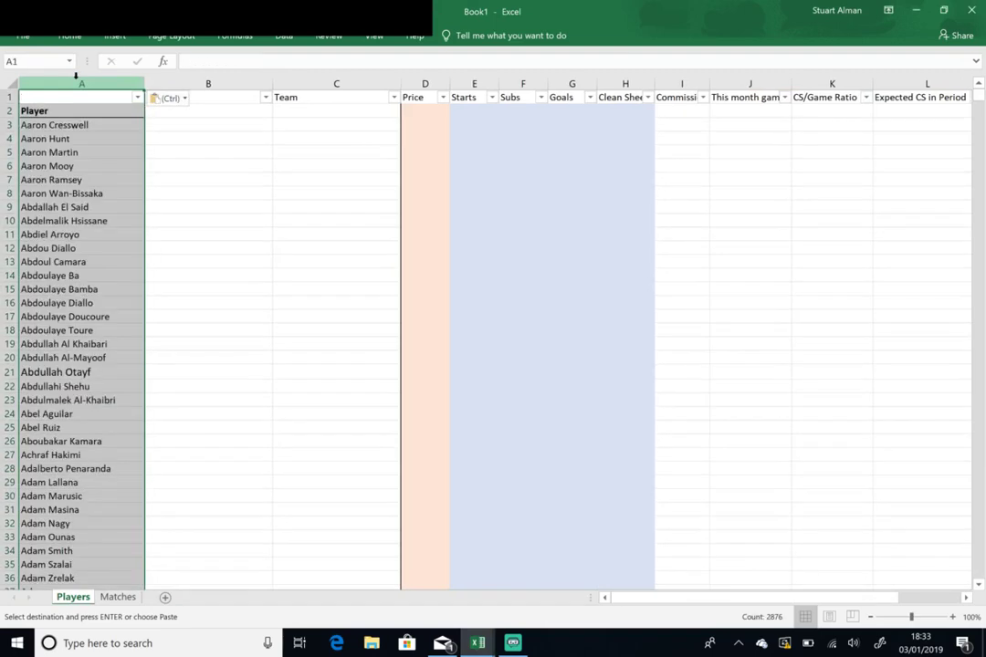
- Copy the Position column from the Master Data workbook's Summary sheet and paste it over column B of Book1's Players sheet
right_click(363, 219)
key("Escape")
key("alt+Tab")
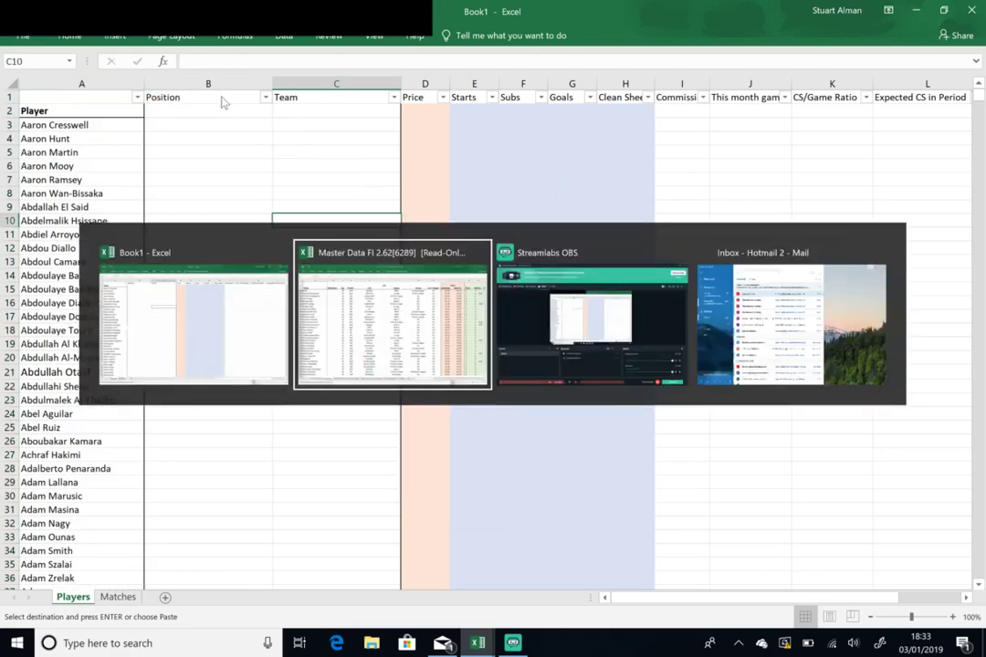
left_click(285, 82)
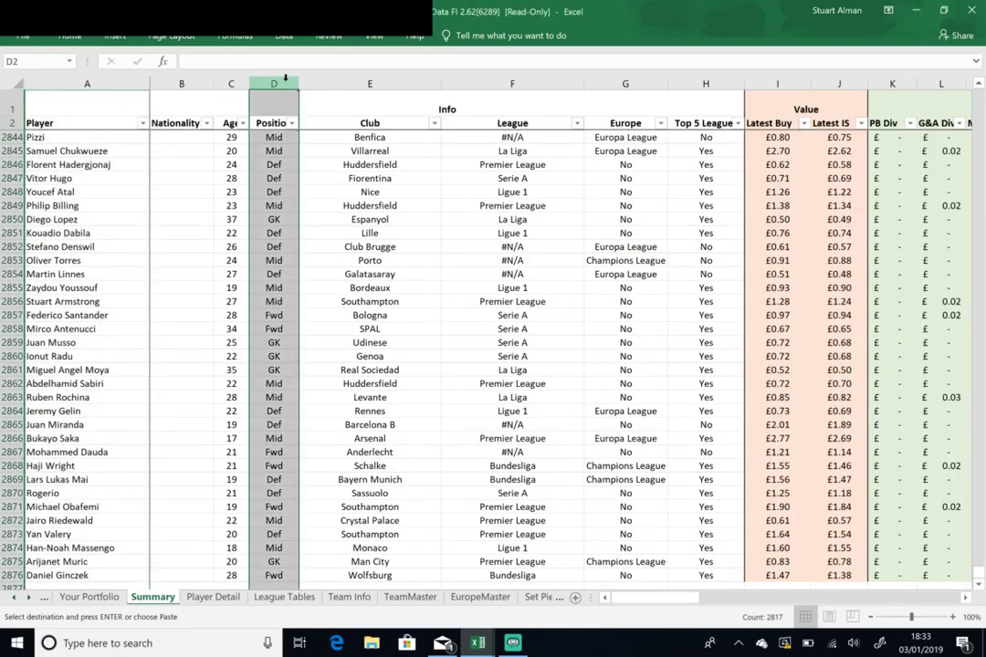
key("alt+Tab")
key("Left")
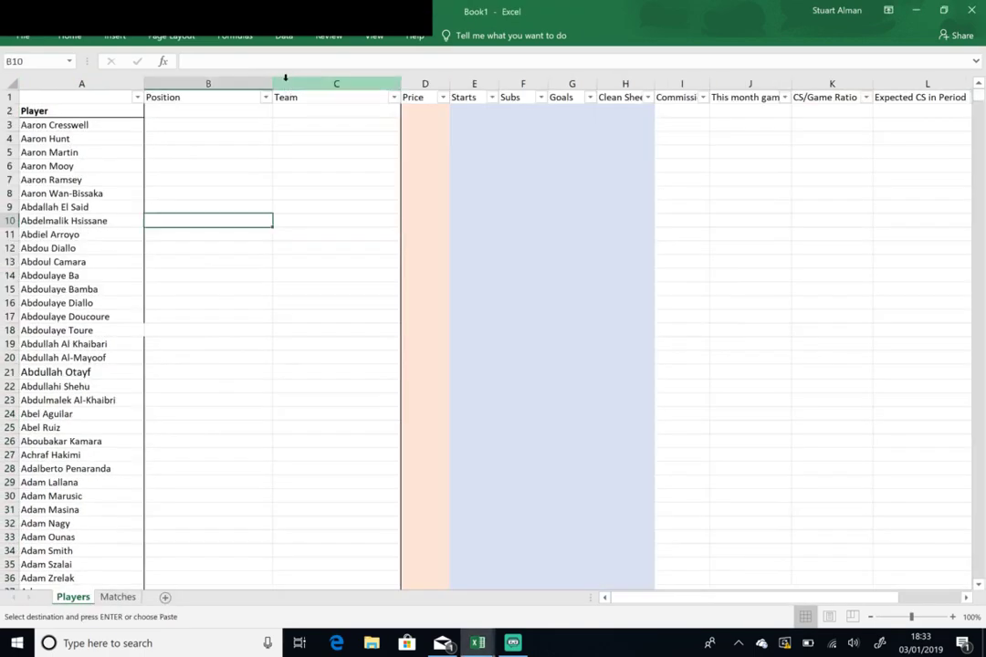
key("ctrl+Up")
key("ctrl+v")
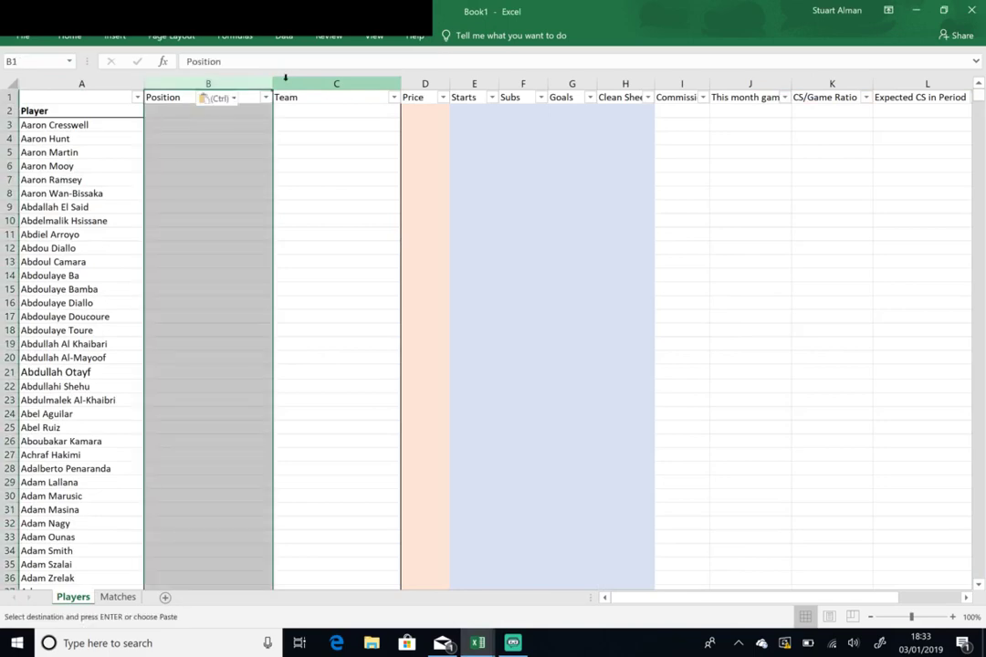
- Copy the Club column from the Summary sheet and paste it over the Team column in Book1's Players sheet
key("Right")
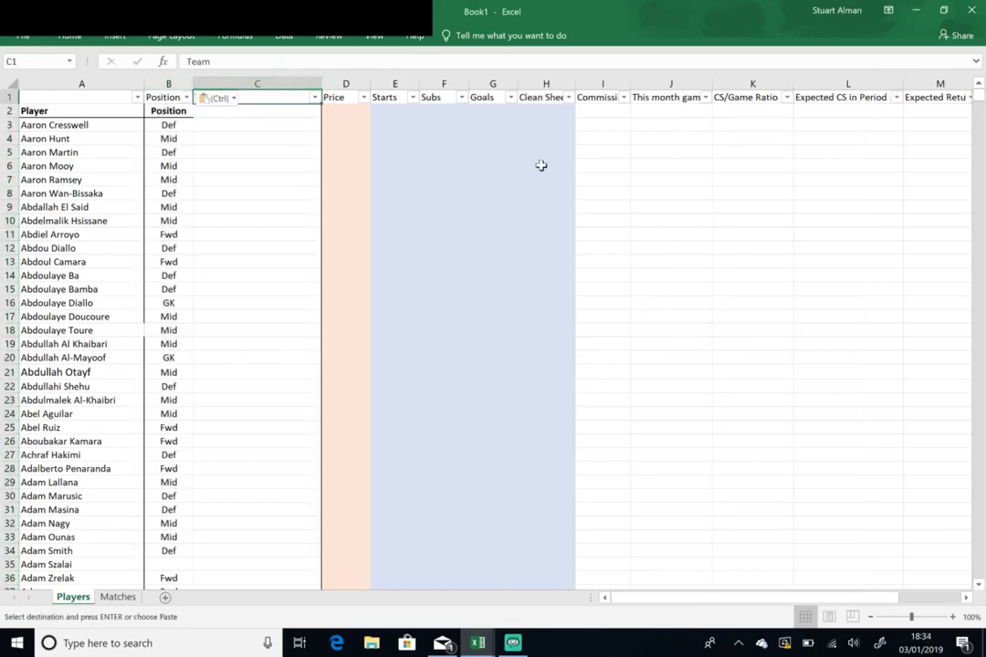
key("alt+Tab")
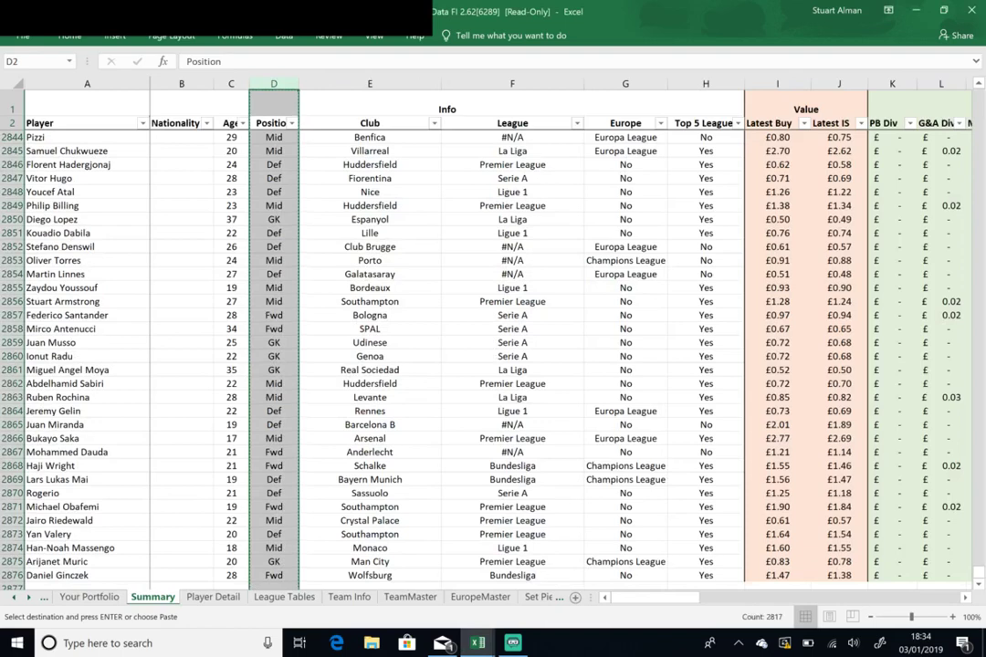
left_click(379, 82)
key("ctrl+c")
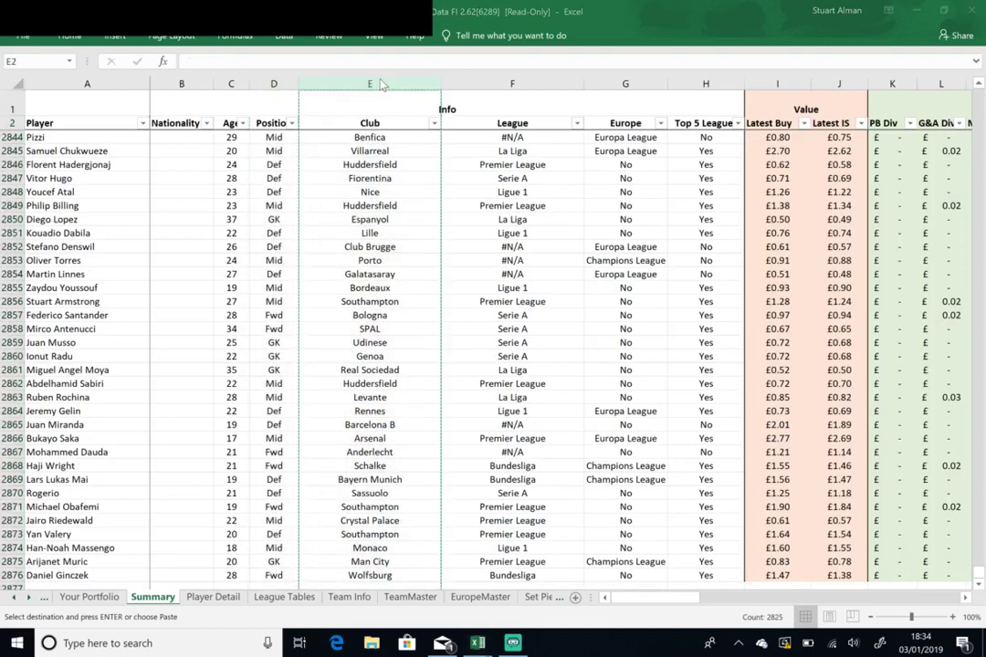
key("alt+Tab")
key("ctrl+v")
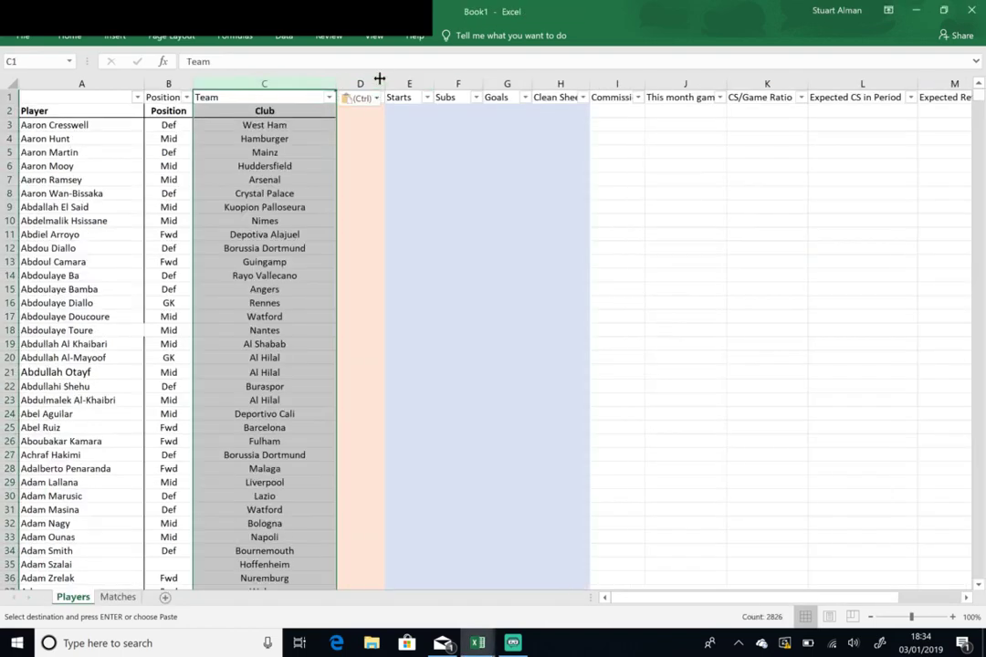
- Copy the Latest Buy column from the Summary sheet and paste it over the Price column in Book1's Players sheet
key("Right")
key("alt+Tab")
left_click(379, 82)
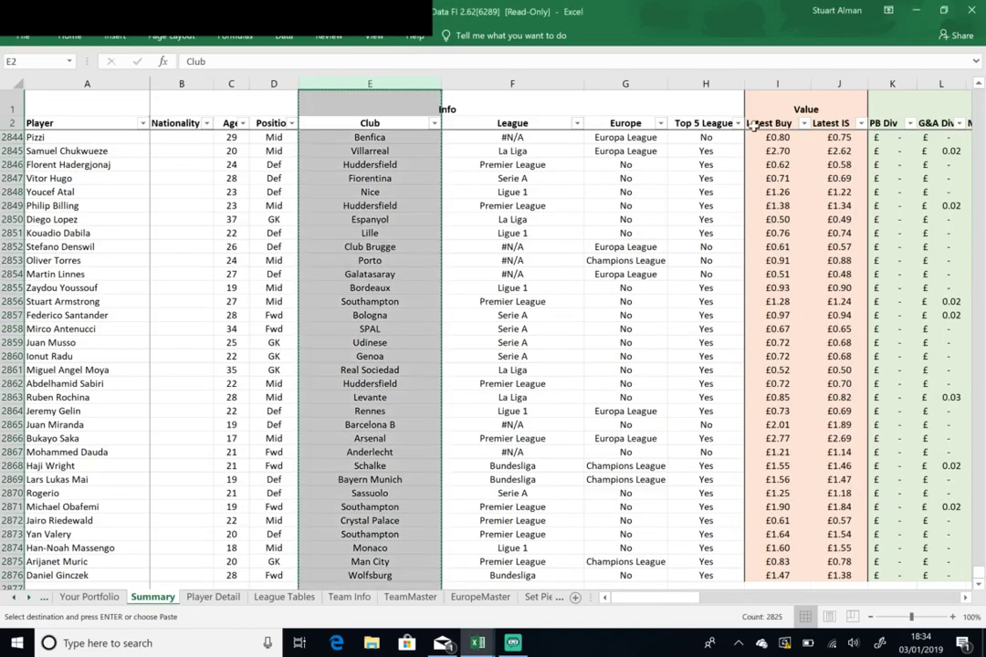
left_click(768, 82)
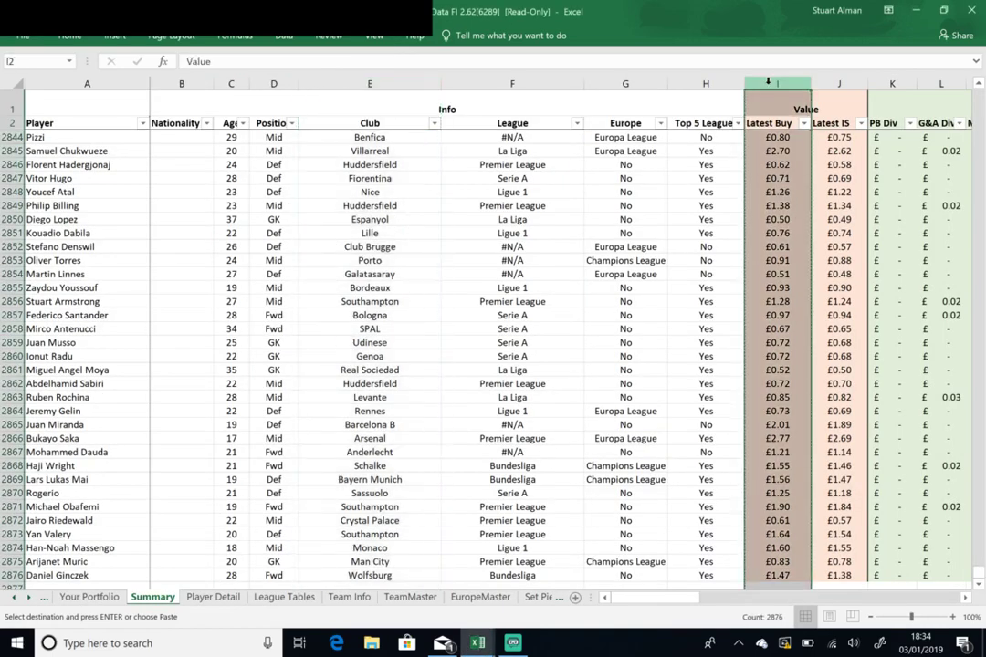
key("alt+Tab")
key("ctrl+v")
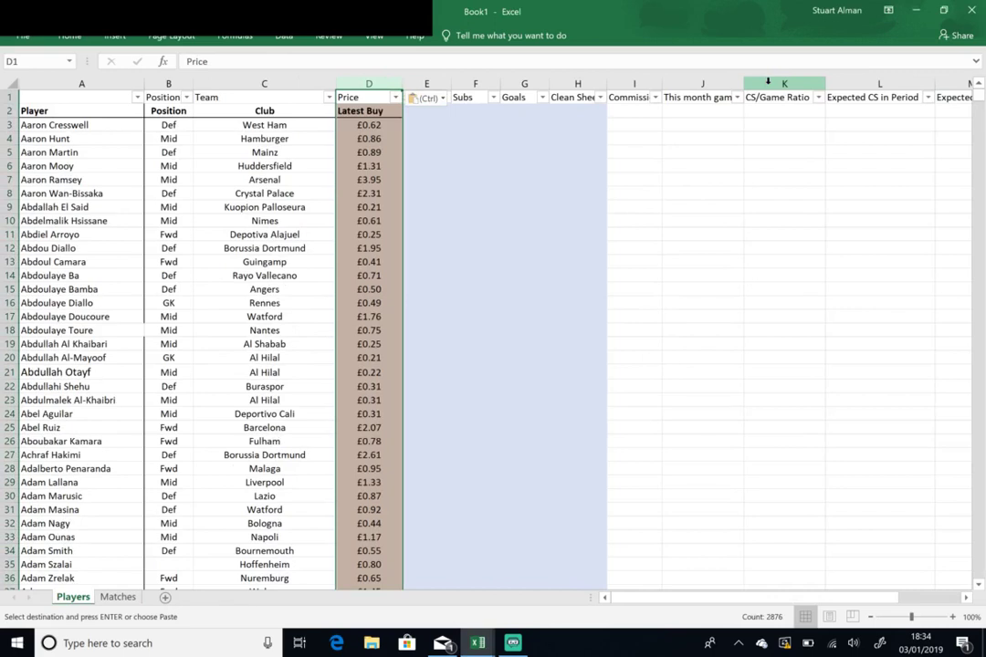
- Copy the Starts and Sub columns from the Summary sheet and paste them over columns E and F of Book1's Players sheet
key("Right")
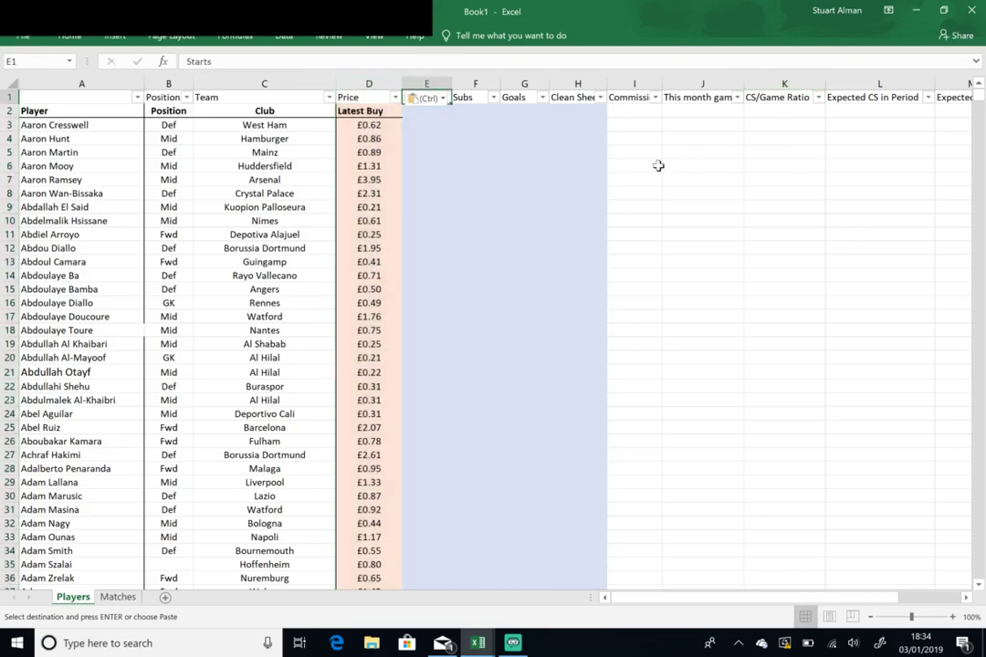
key("alt+Tab")
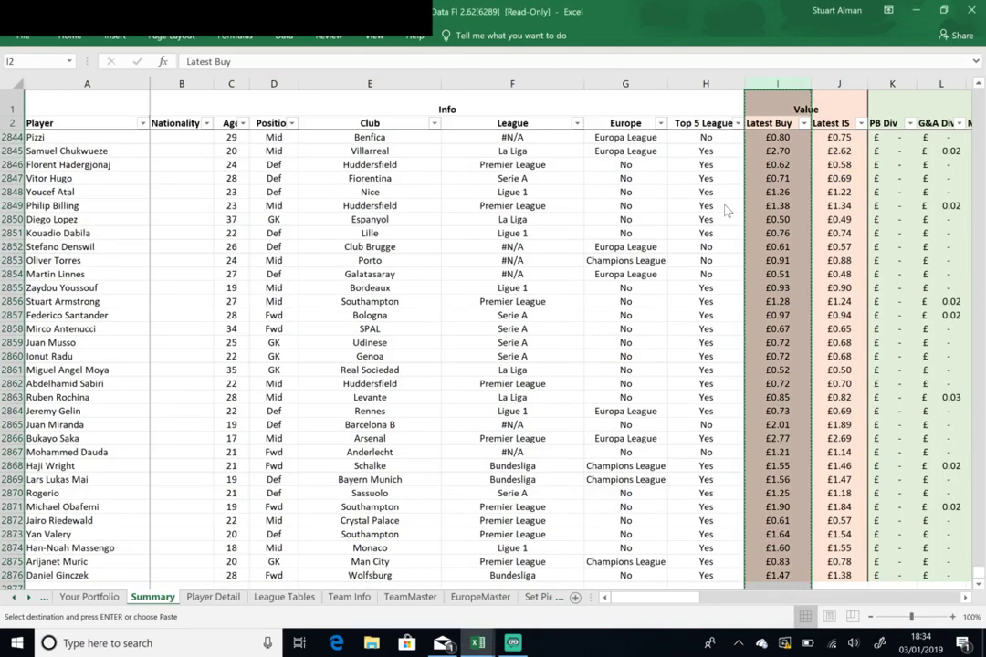
key("Right")
key("Right")
key("Right")
key("Right")
key("Right")
key("Right")
key("Right")
key("Right")
key("Right")
key("Right")
key("Right")
key("Right")
key("Right")
key("Right")
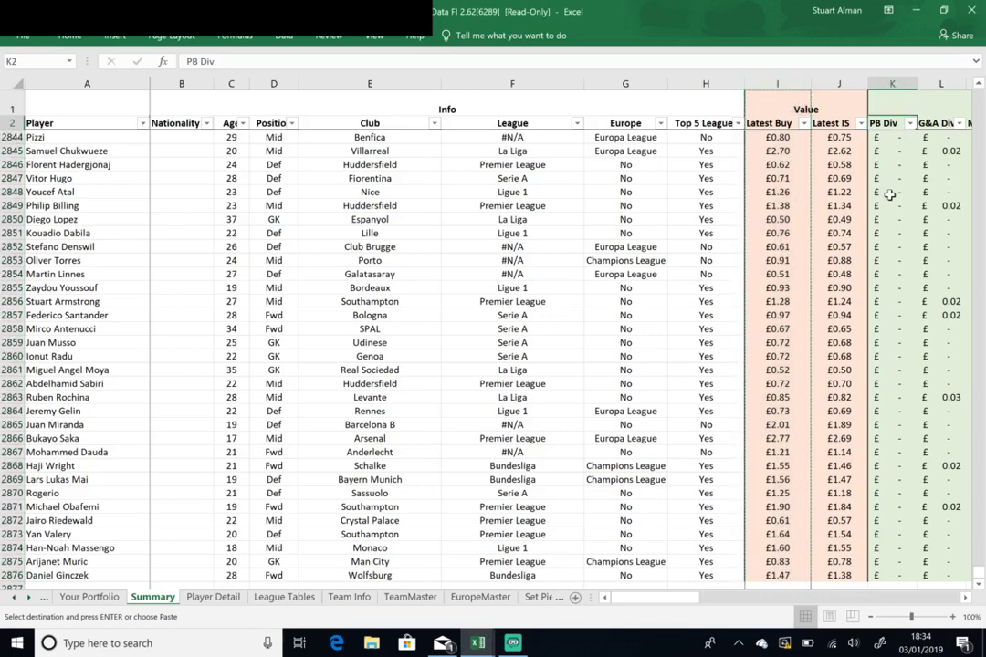
key("Right")
key("Right")
key("Right")
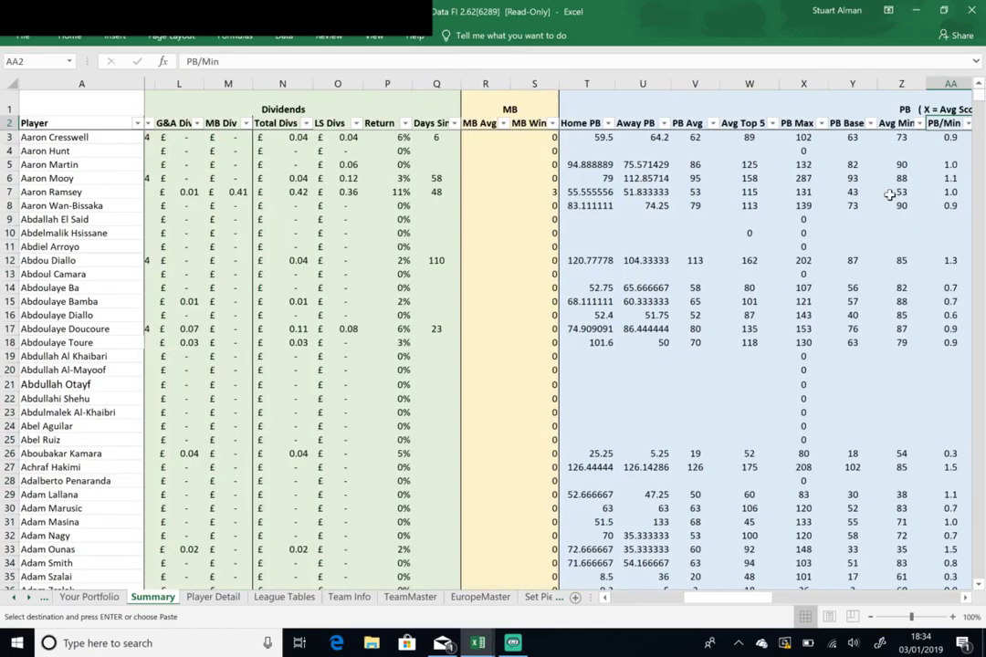
key("Right")
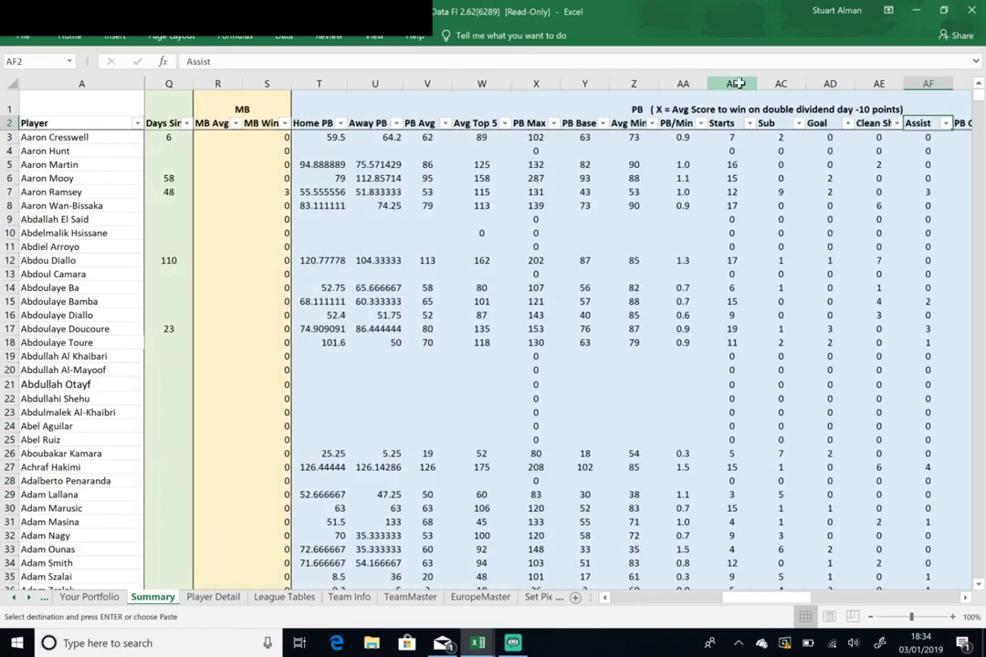
left_click_drag(731, 83, 780, 93)
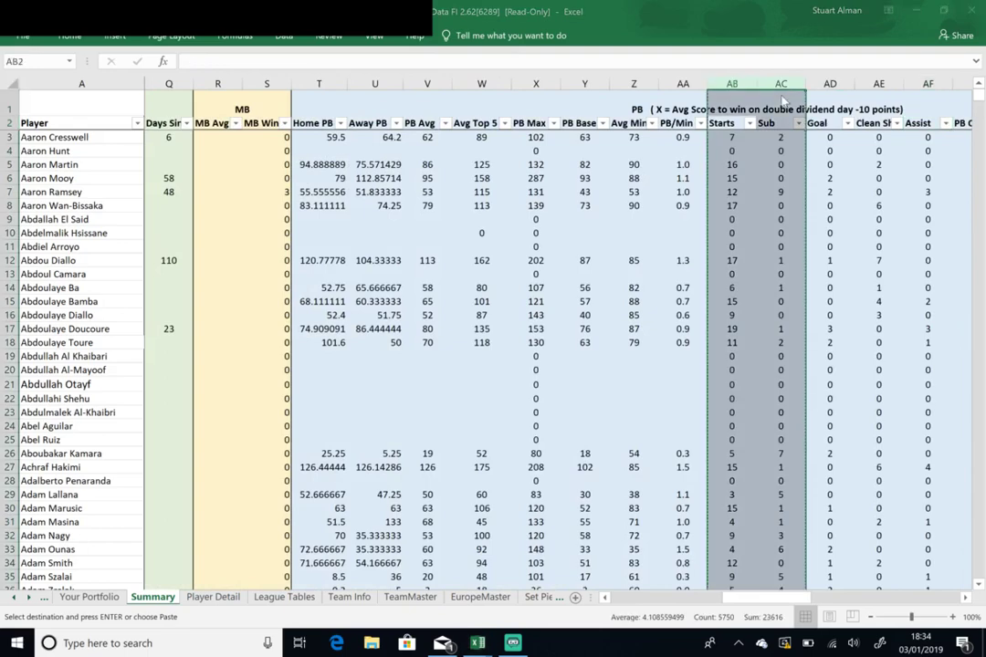
key("alt+Tab")
key("ctrl+v")
- Copy the Goal and Clean Sheets columns from the Summary sheet and paste them over columns G and H of Book1's Players sheet
key("Right")
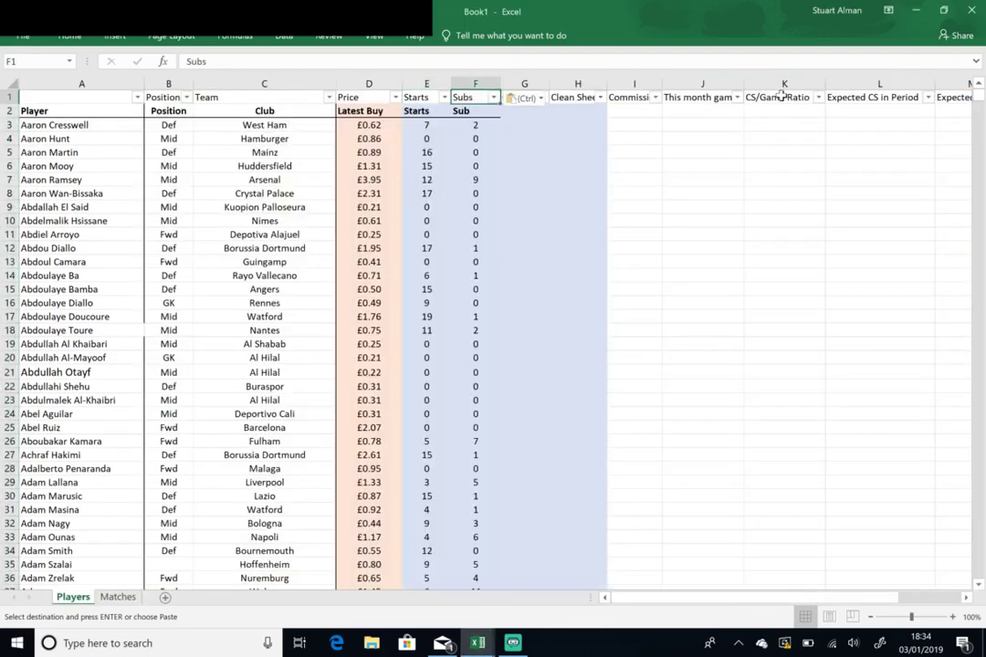
key("alt+Tab")
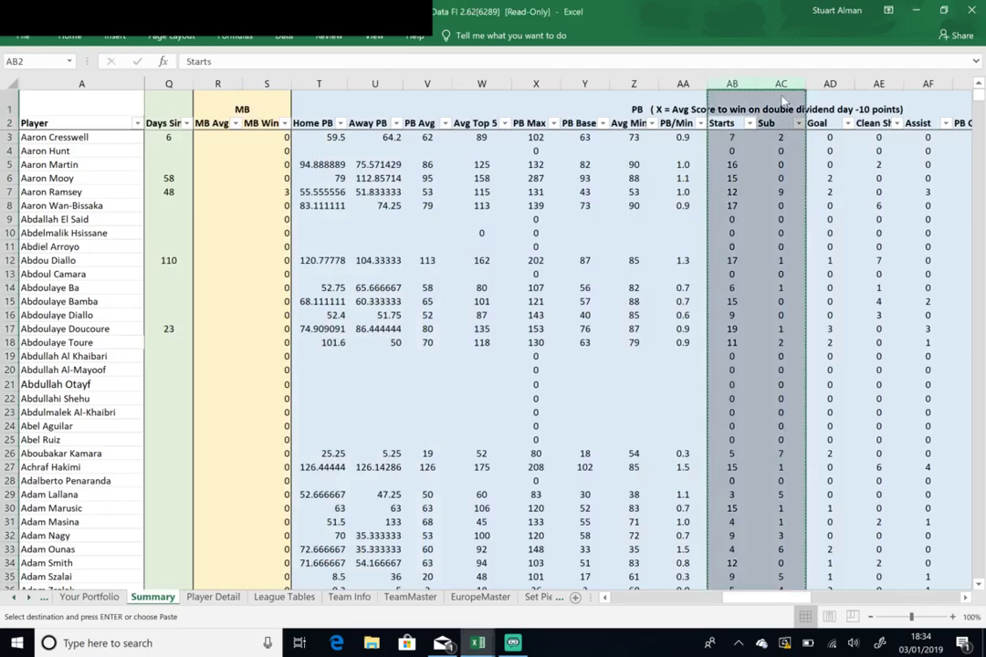
left_click_drag(830, 95, 866, 95)
key("ctrl+c")
key("alt+Tab")
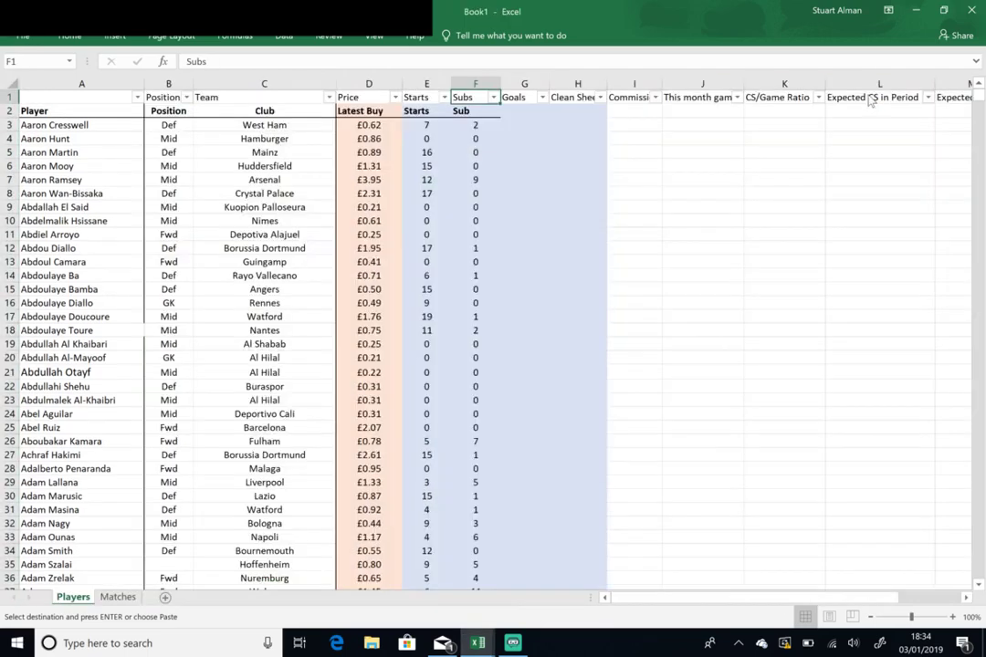
key("Right")
key("shift+Right")
key("ctrl+space")
key("ctrl+v")
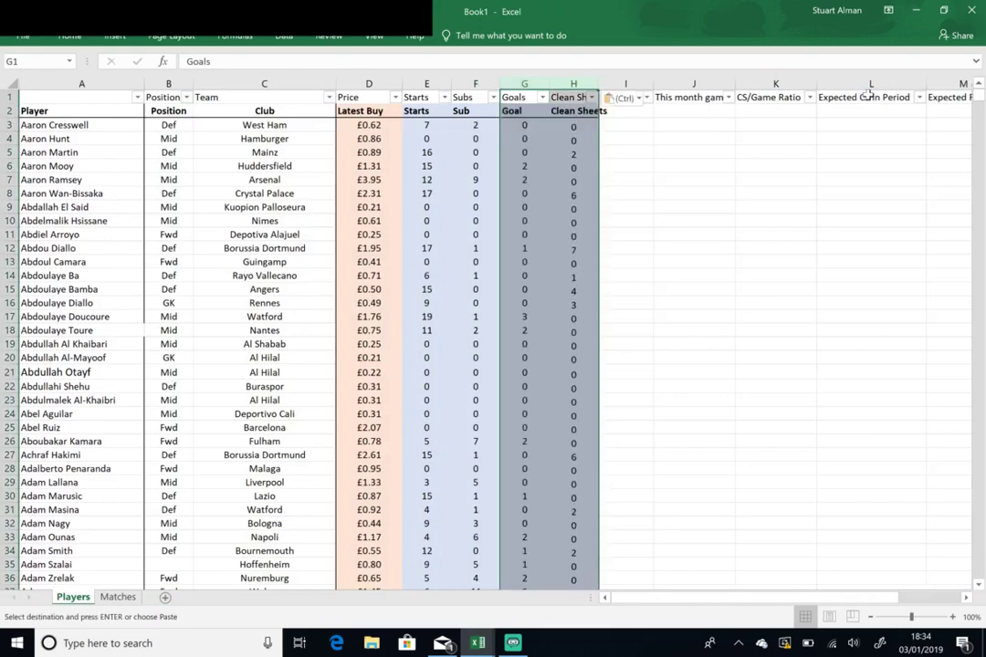
- Copy the Clean Sheets data from AE3 down in the Summary sheet and paste it as values from H3 in the Players sheet
key("Right")
key("Left")
key("Left")
key("Down")
key("Down")
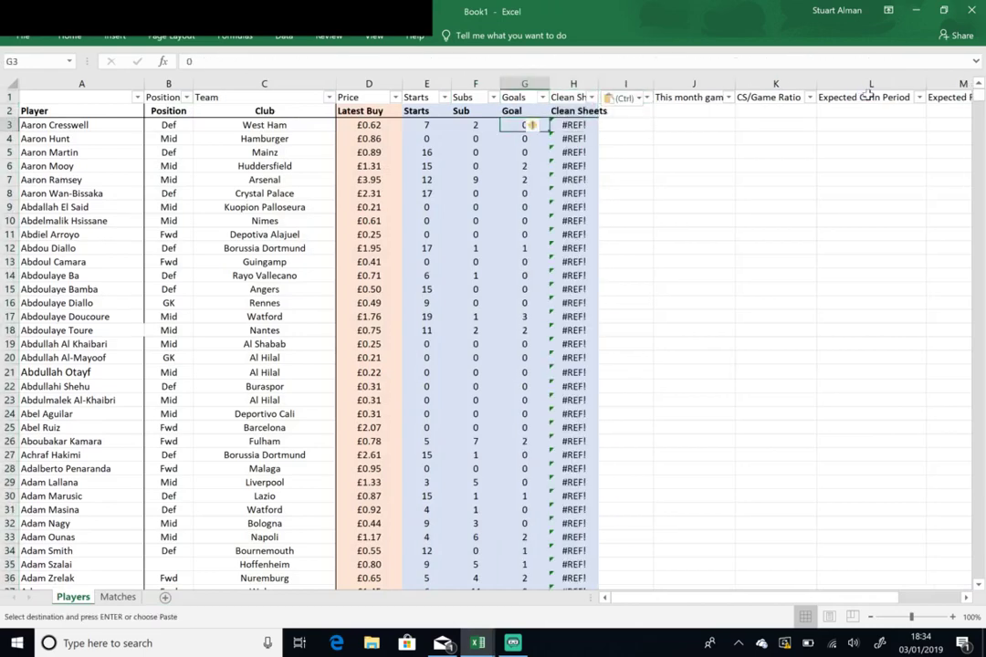
key("Right")
key("alt+Tab")
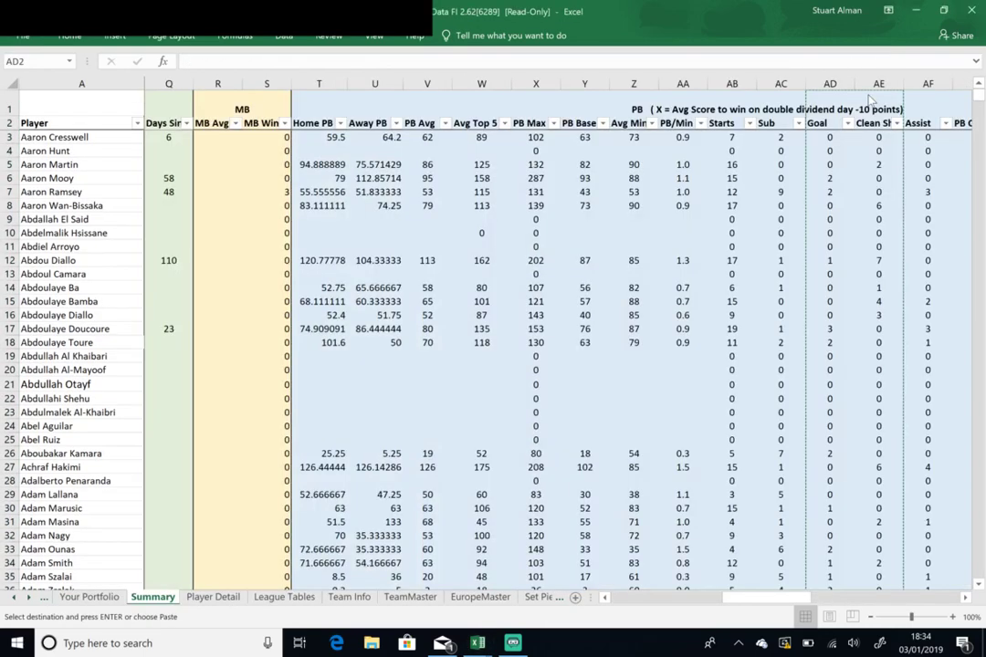
left_click(881, 139)
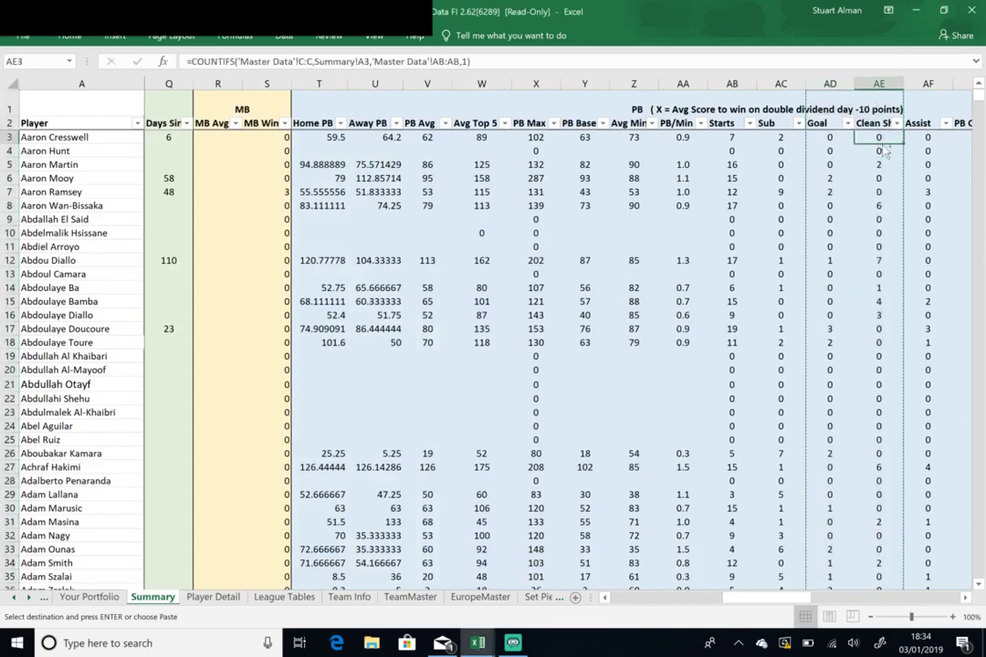
key("ctrl+shift+Down")
key("ctrl+c")
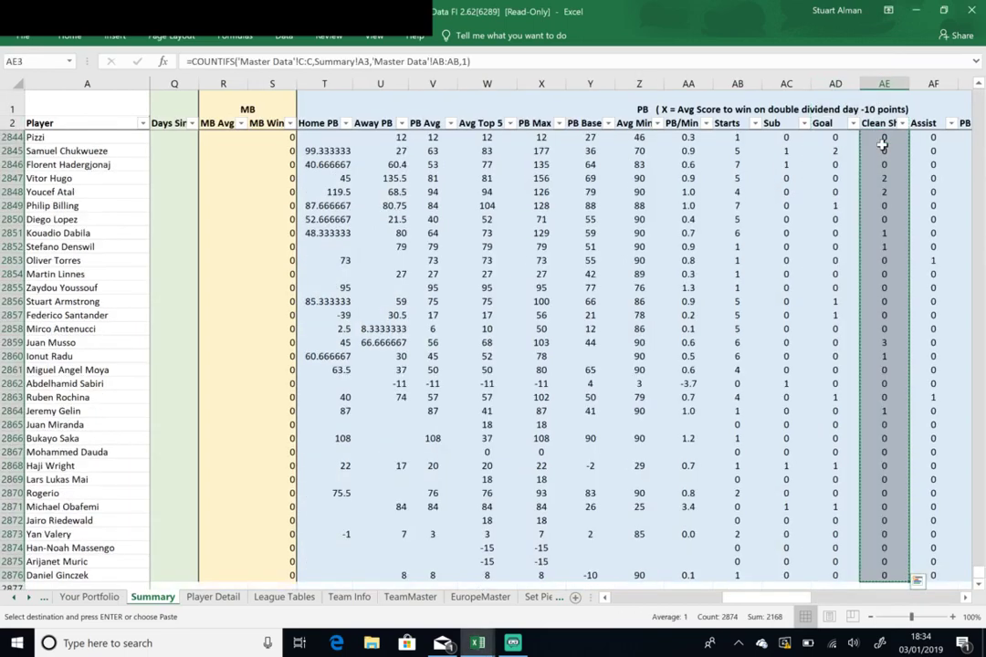
key("alt+Tab")
right_click(591, 125)
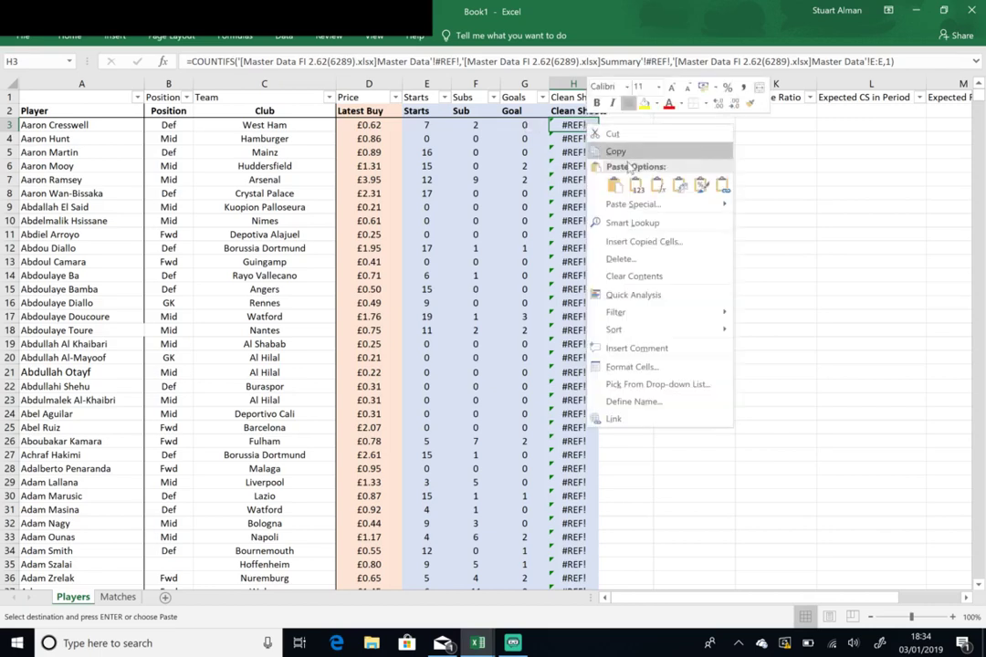
left_click(628, 185)
- Enter the commission formula =D3*0.02 in I3 and fill it down for all players
left_click(627, 117)
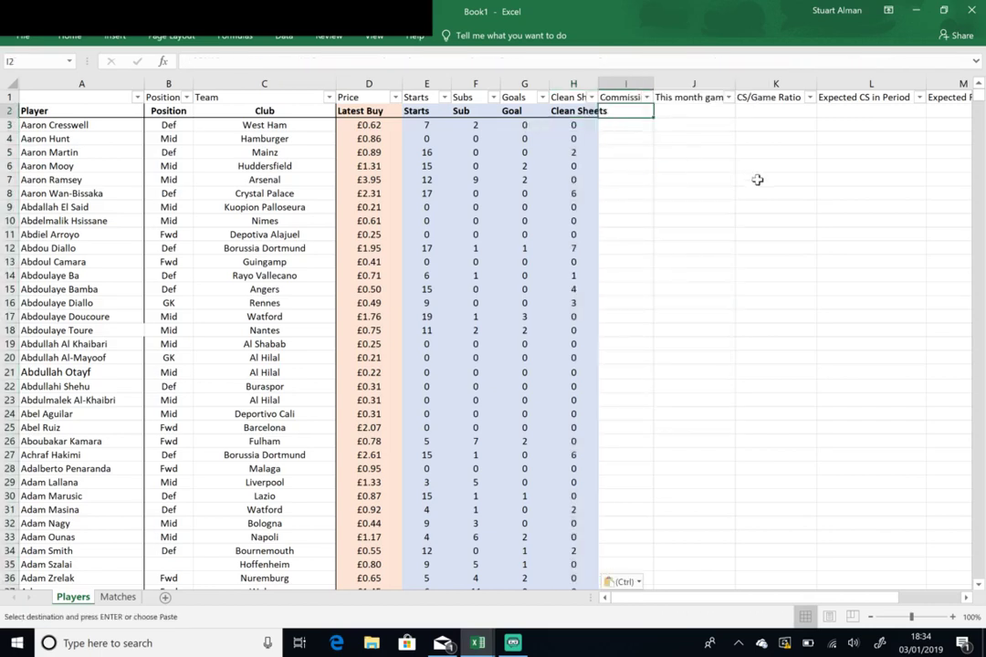
left_click(625, 123)
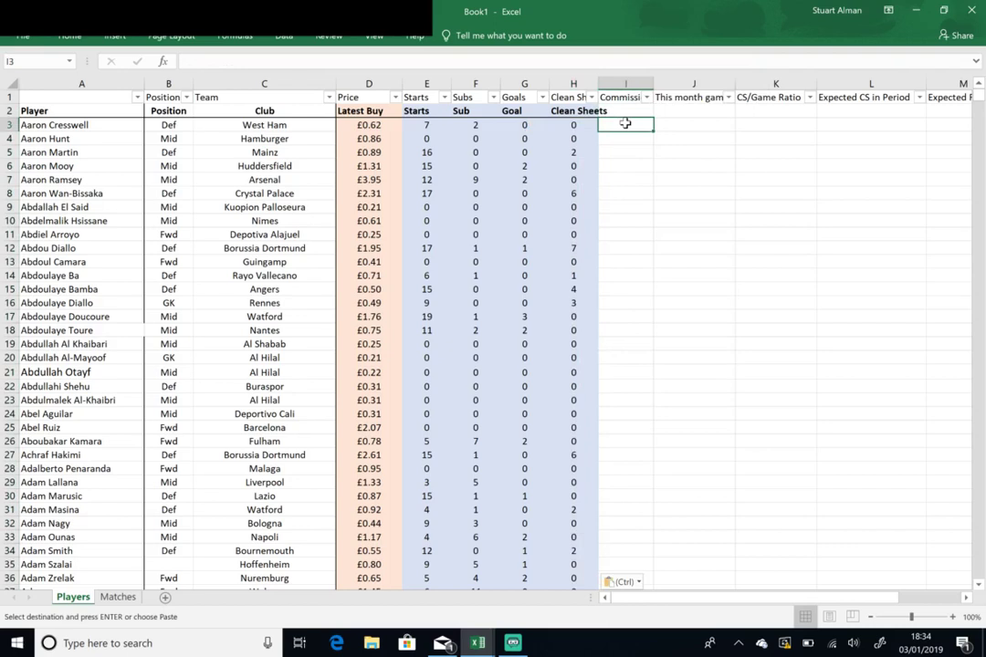
type("=")
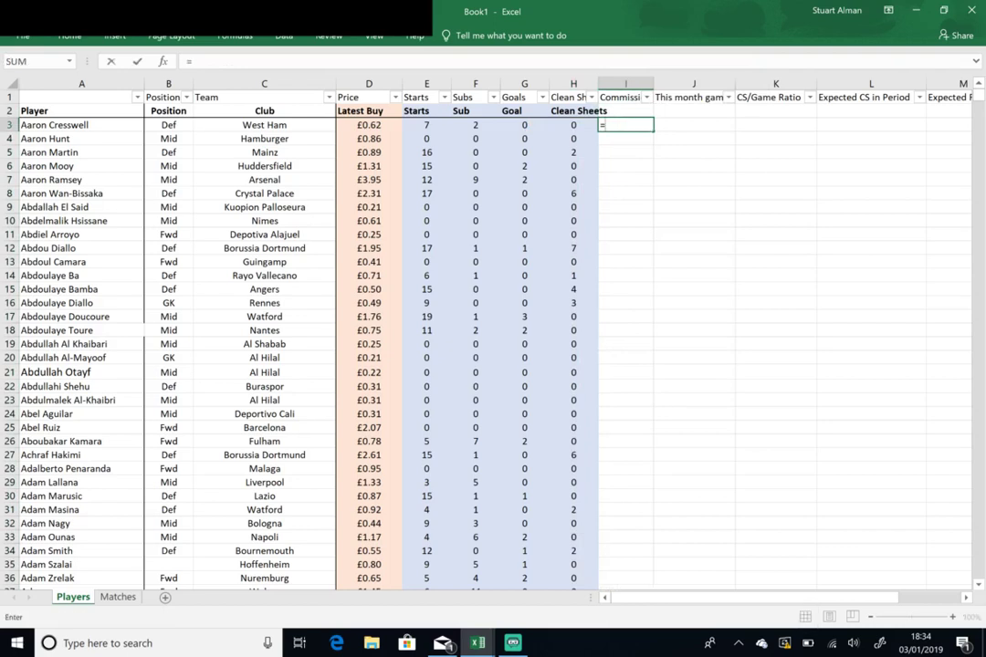
key("Left")
key("Left")
key("Left")
key("Left")
key("Left")
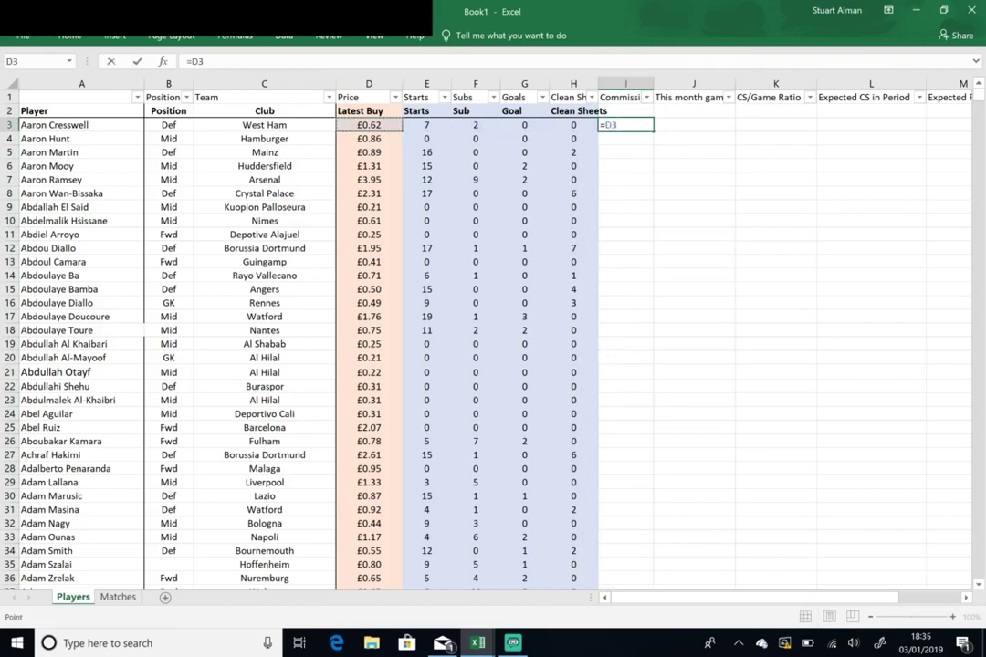
type("*0.02")
key("ctrl+Return")
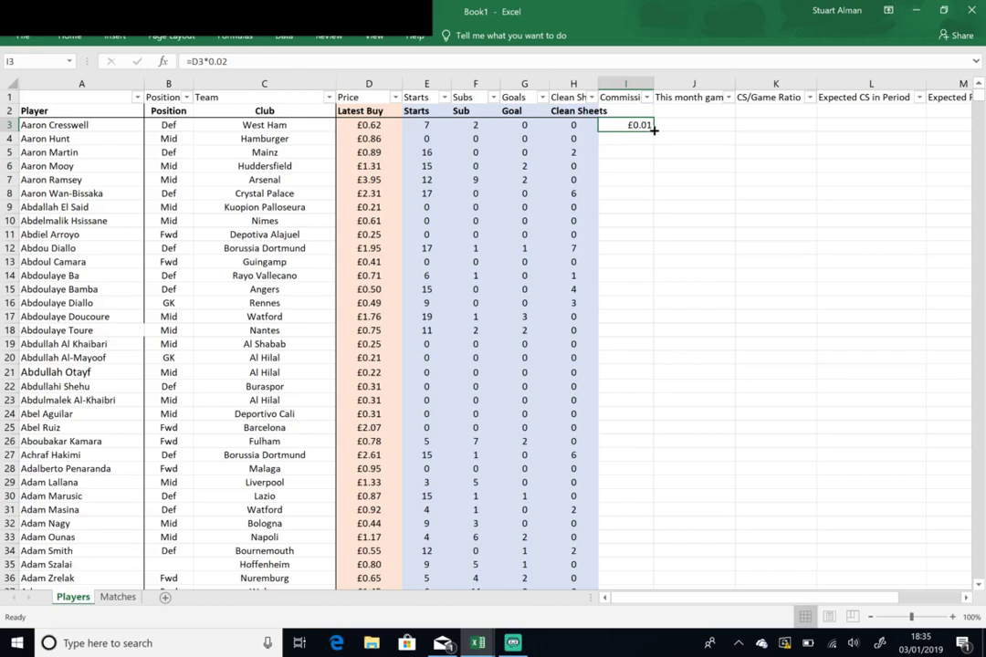
double_click(653, 131)
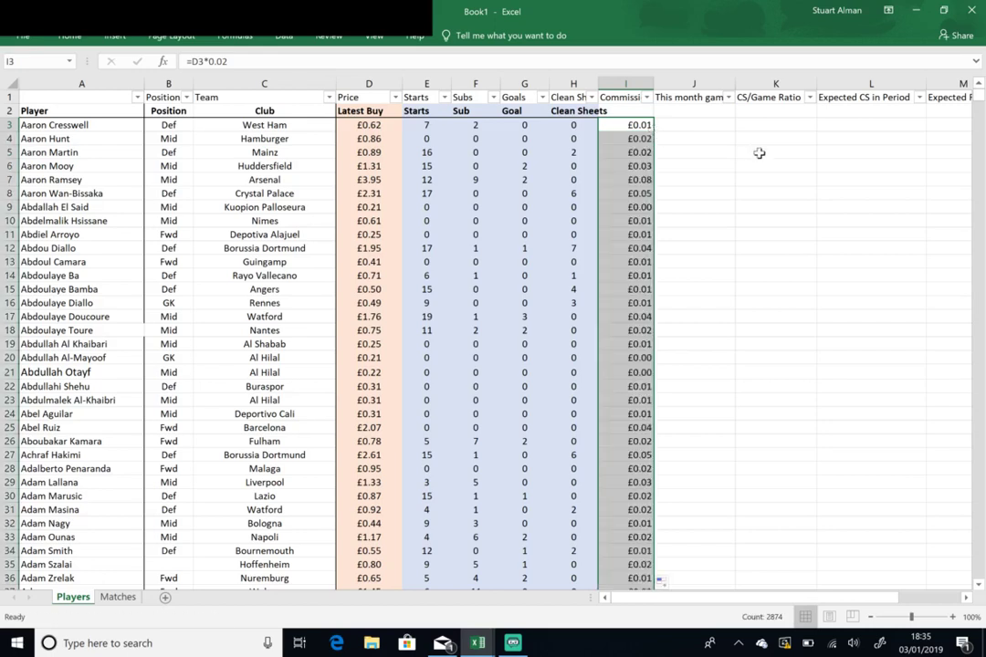
- Enter =COUNTIF(Matches!A:A,Players!C3) in J3 to count this month's games and fill it down for all players
key("Right")
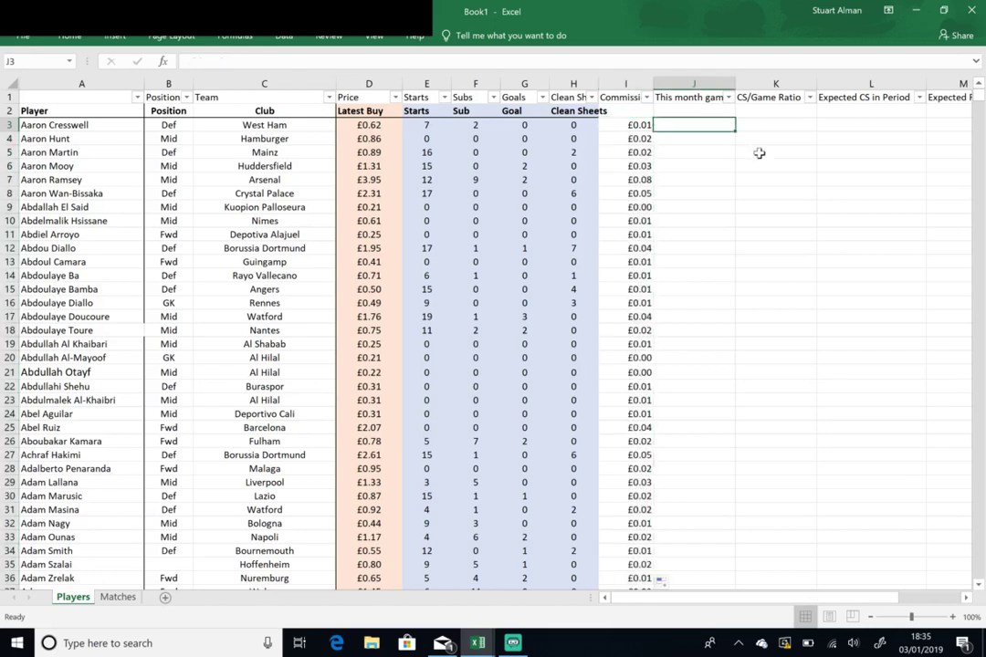
key("Up")
key("Up")
key("Down")
key("Down")
type("=COUNTIF(")
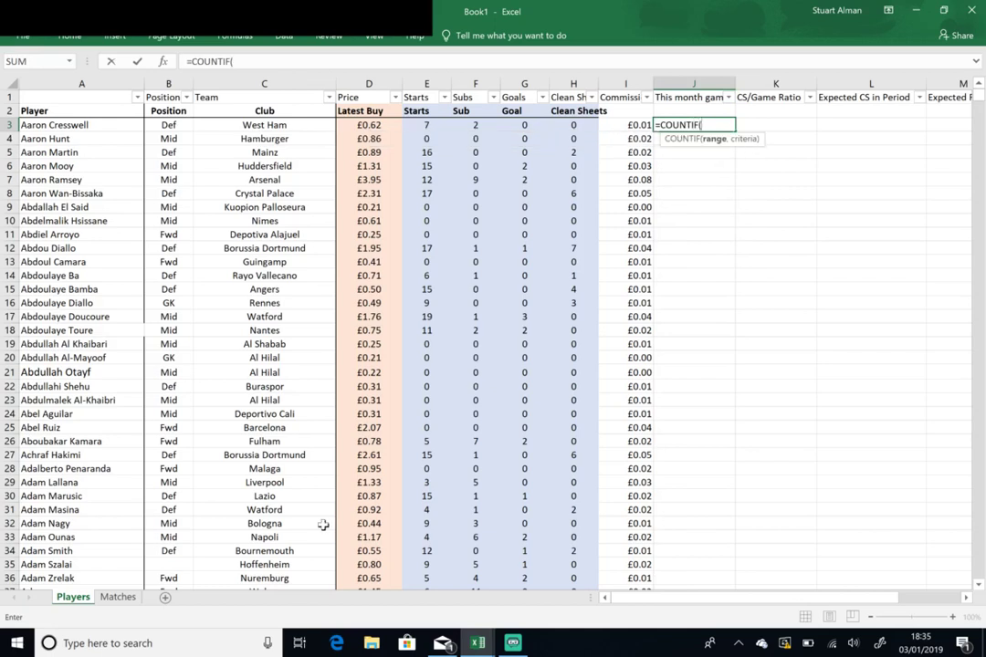
left_click(118, 597)
left_click(44, 83)
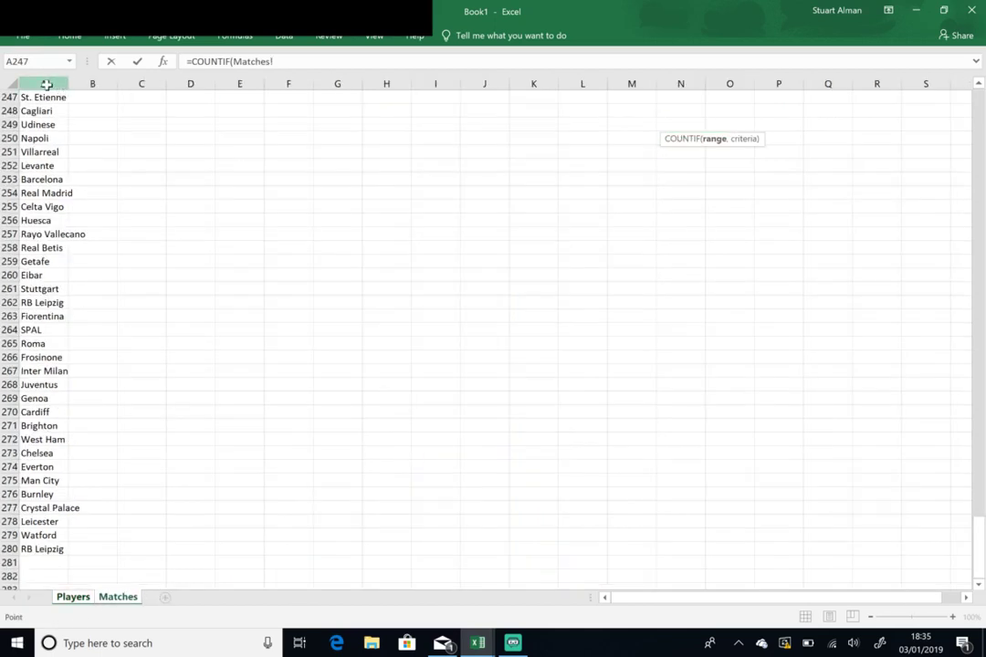
type(",")
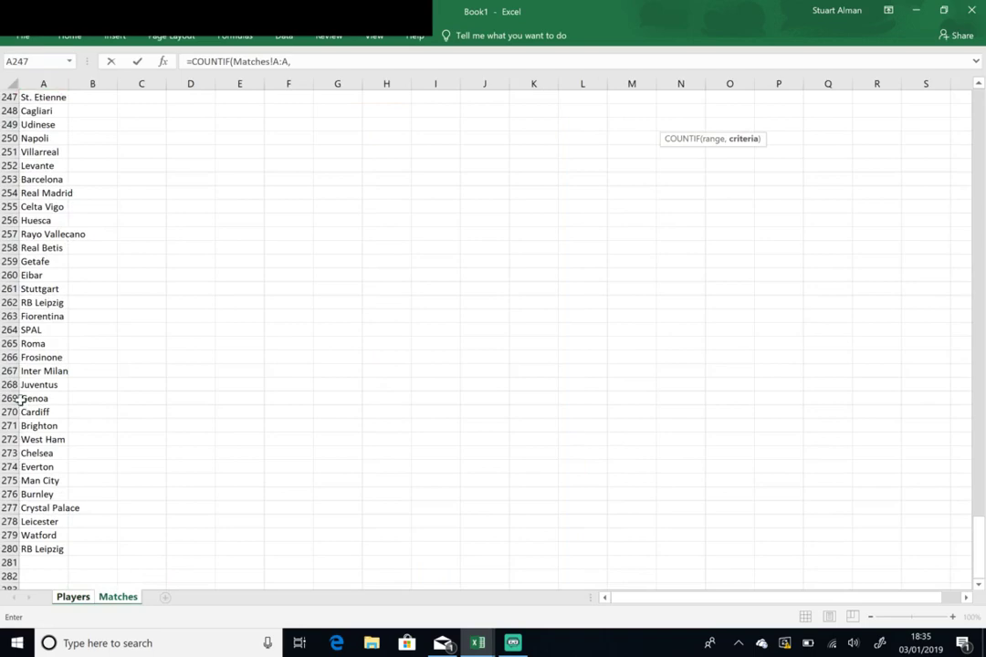
left_click(77, 599)
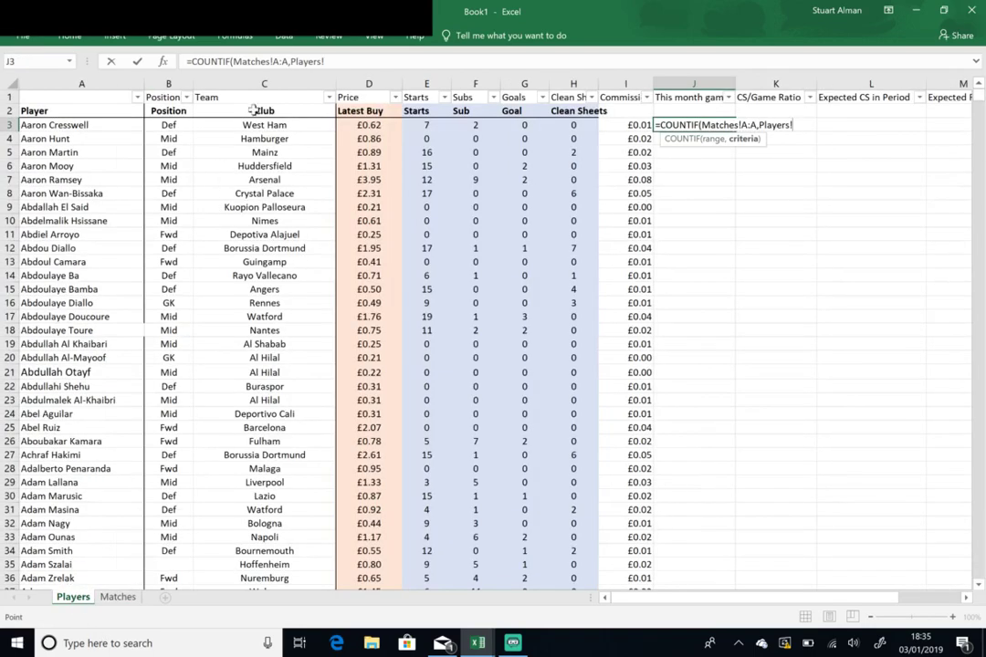
left_click(230, 125)
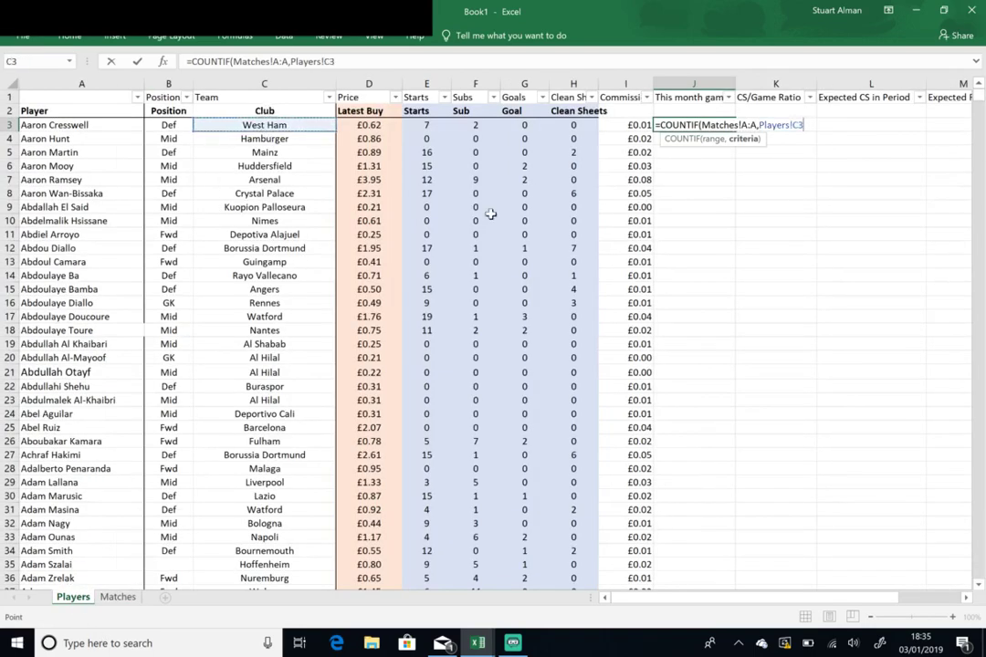
key("Return")
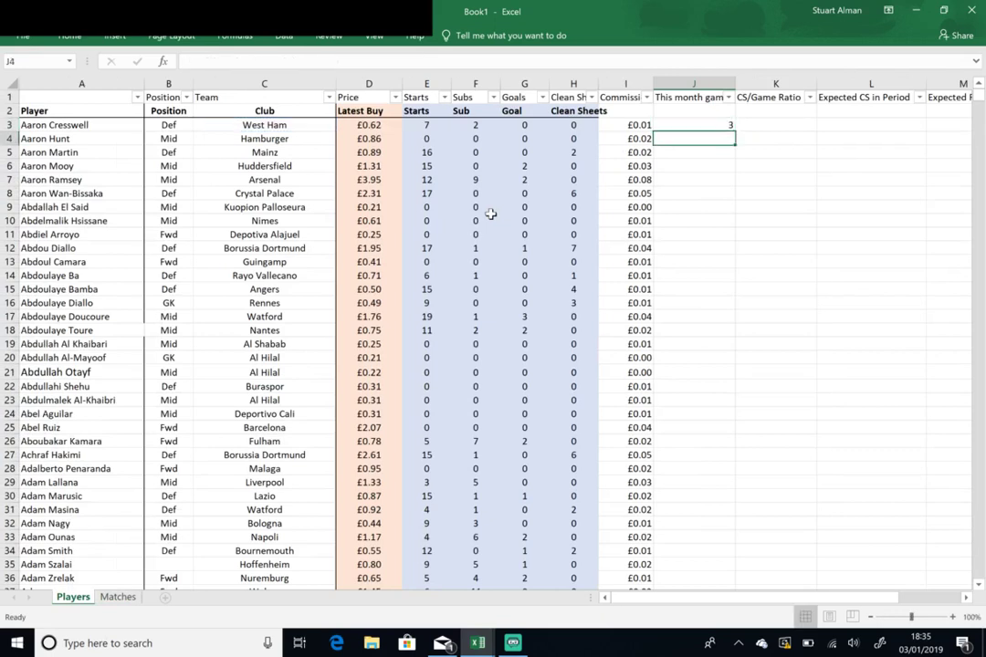
left_click(730, 128)
double_click(734, 132)
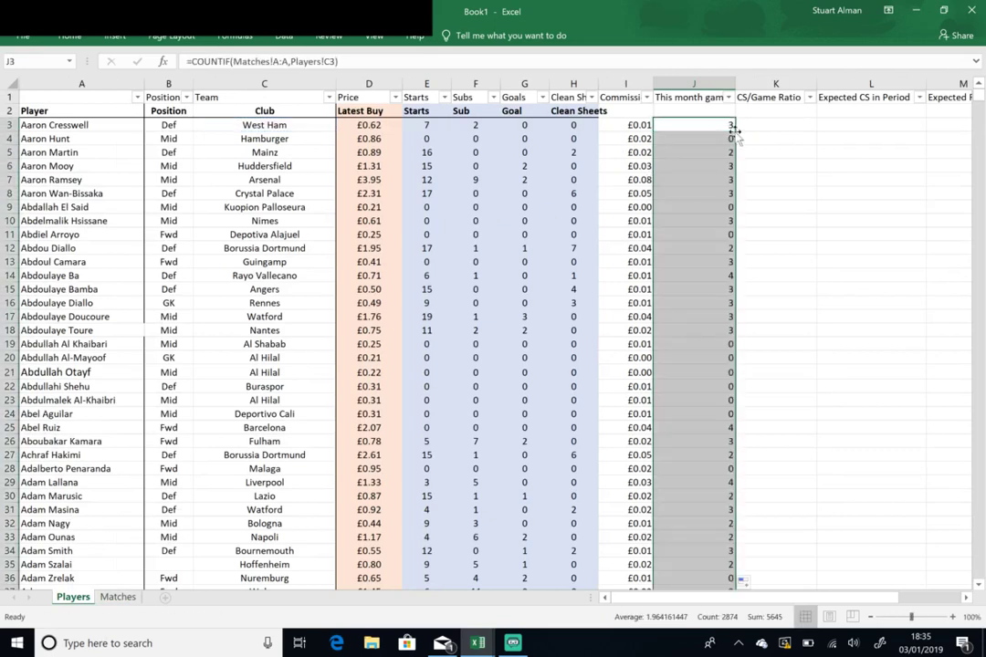
- Enter the CS/Game Ratio formula =H3/E3 in K3 and fill it down for all players
left_click(788, 127)
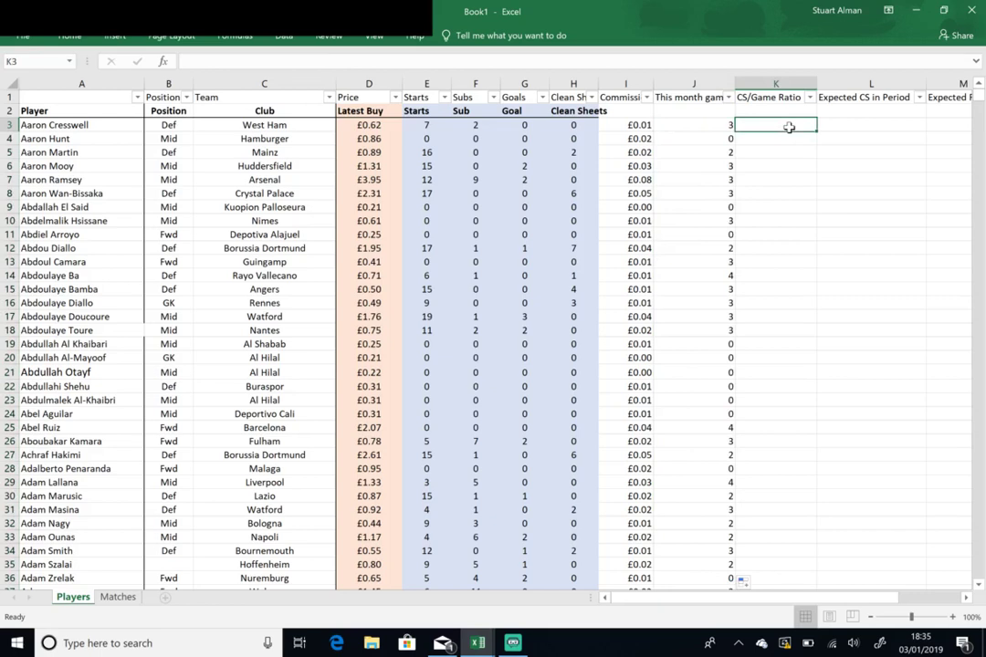
type("=")
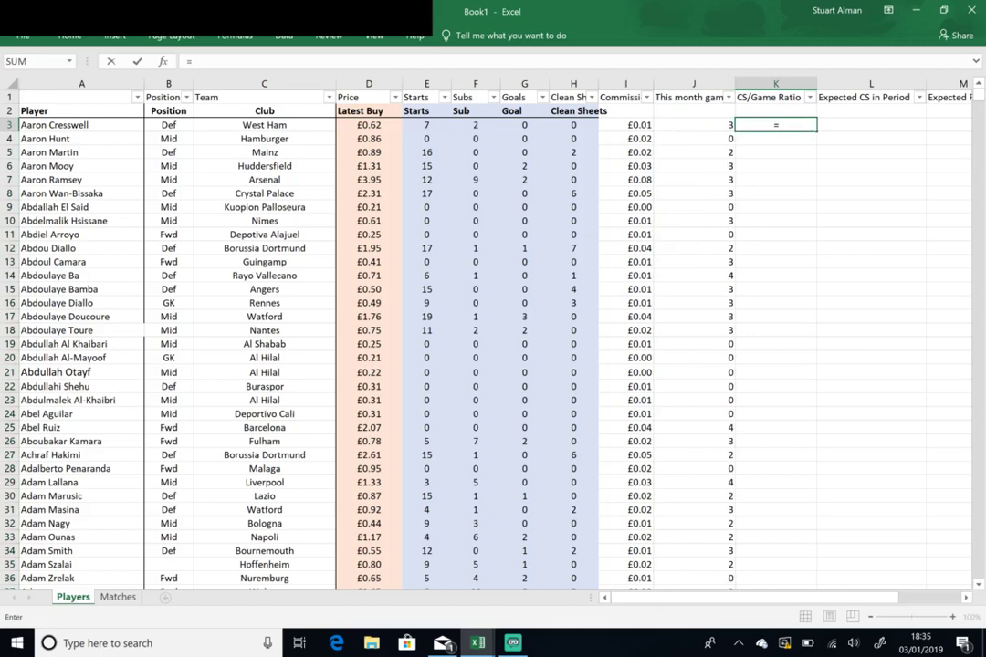
key("Left")
key("Left")
key("Left")
type("/")
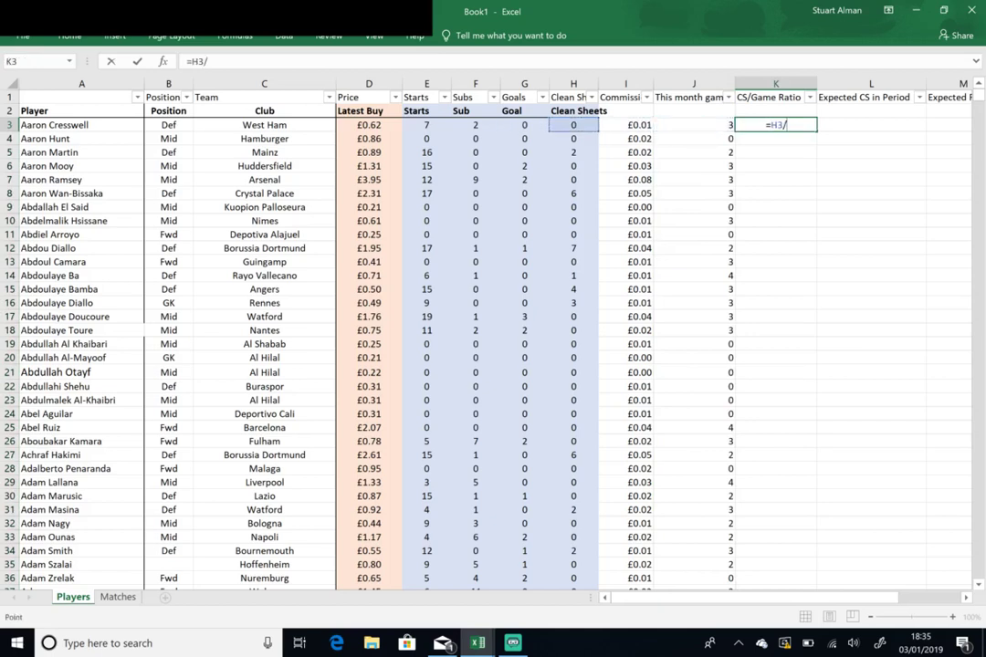
key("Left")
key("Left")
key("Left")
key("Left")
key("Left")
key("Left")
key("Return")
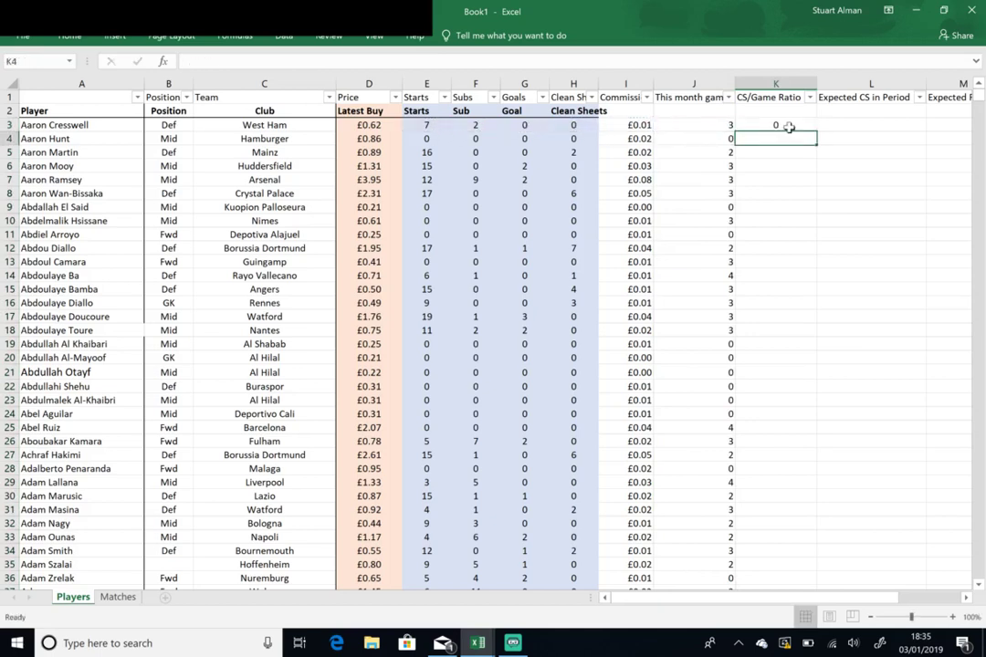
left_click(784, 125)
double_click(815, 131)
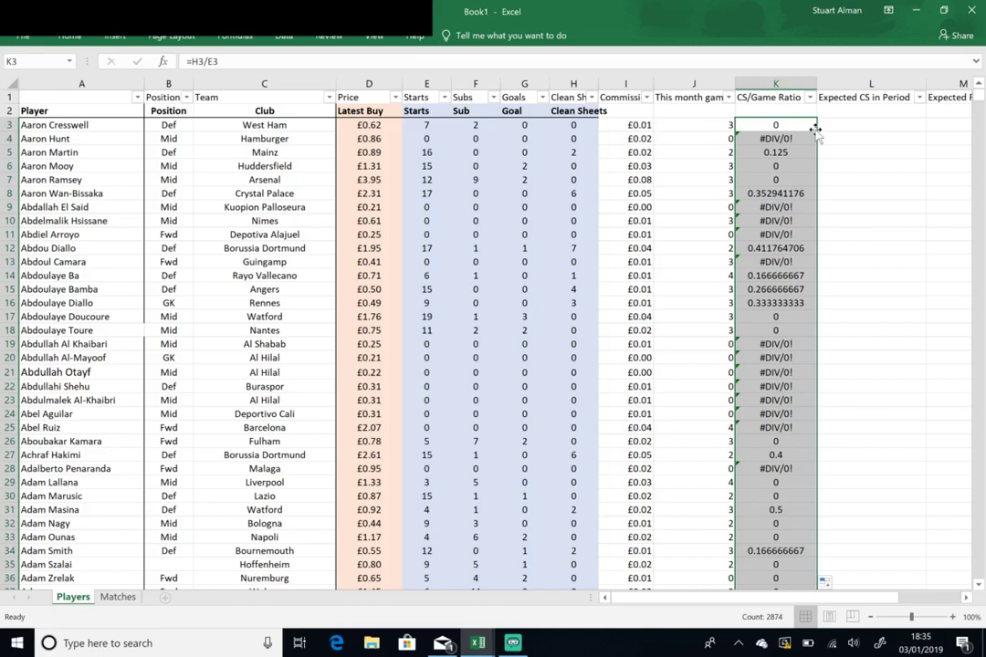
- Enter the Expected CS in Period formula =K3*J3 in L3 and fill it down for all players
left_click(817, 125)
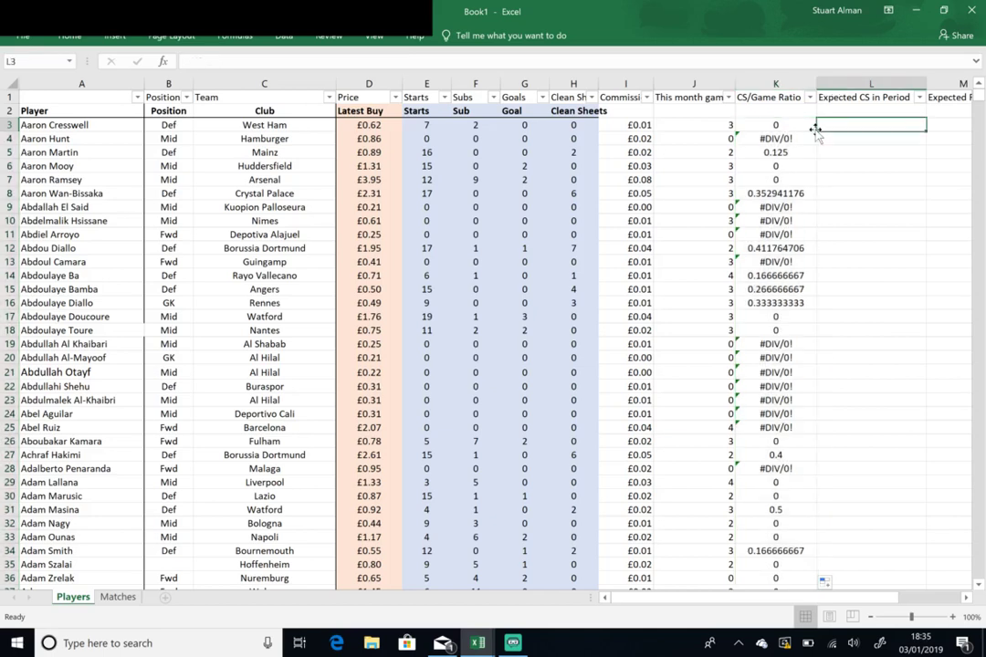
type("=")
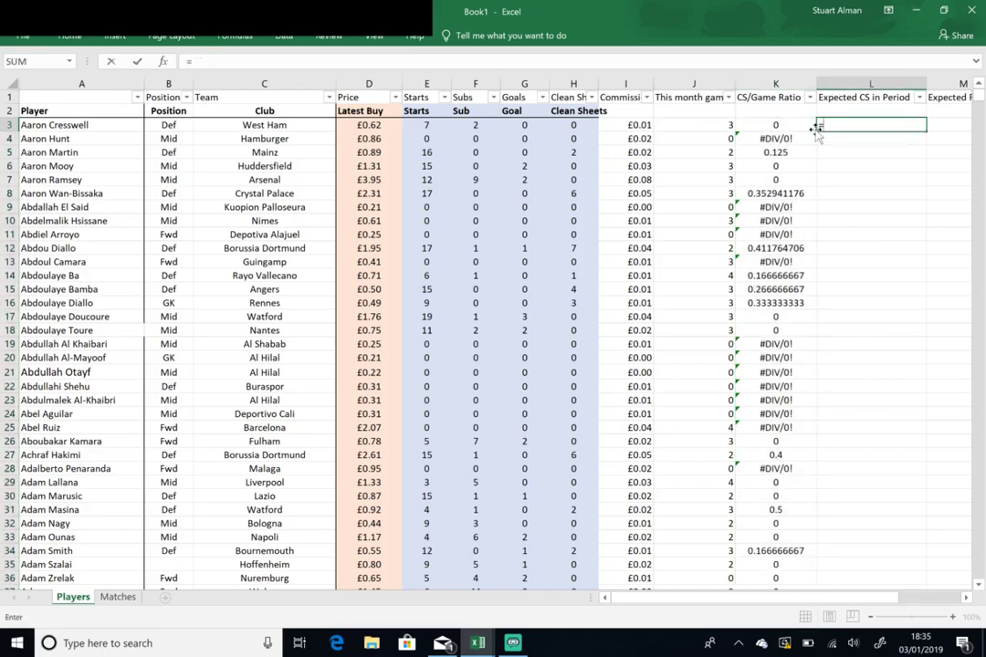
left_click(814, 128)
type("*")
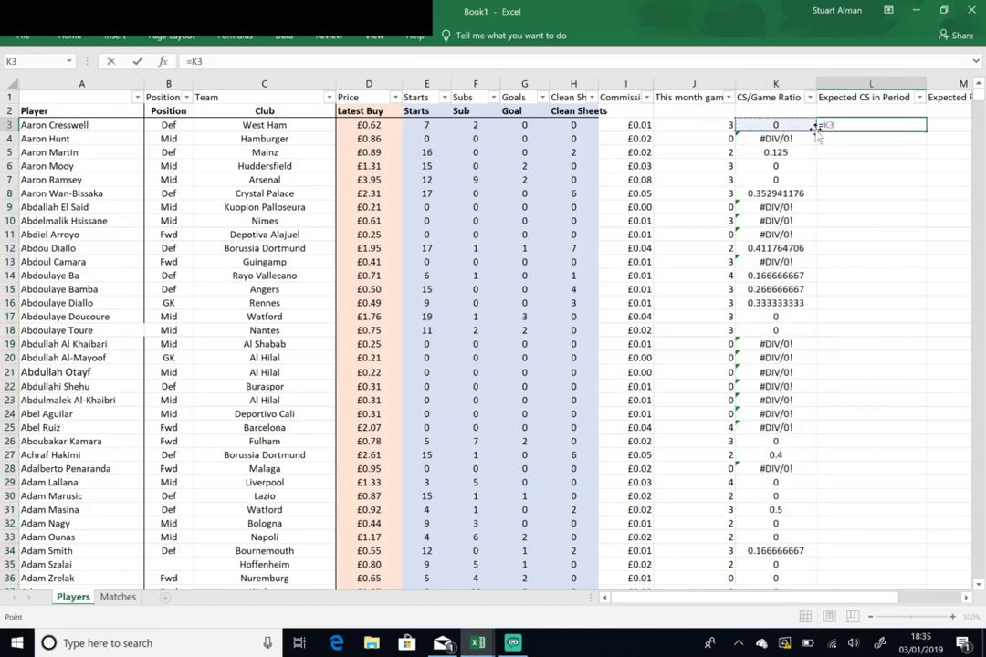
key("Left")
key("Left")
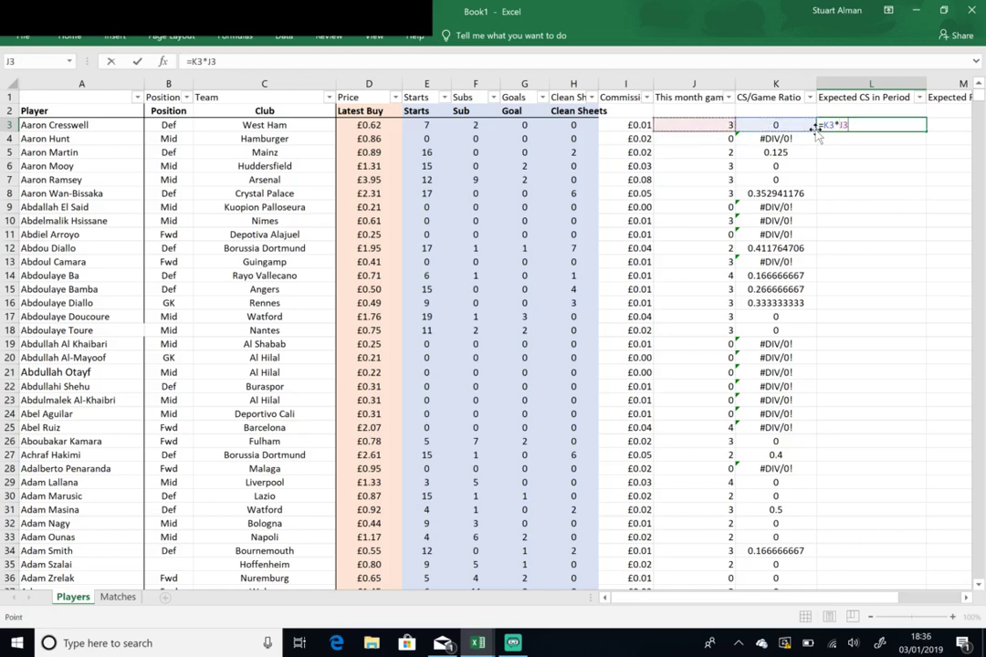
key("ctrl+Return")
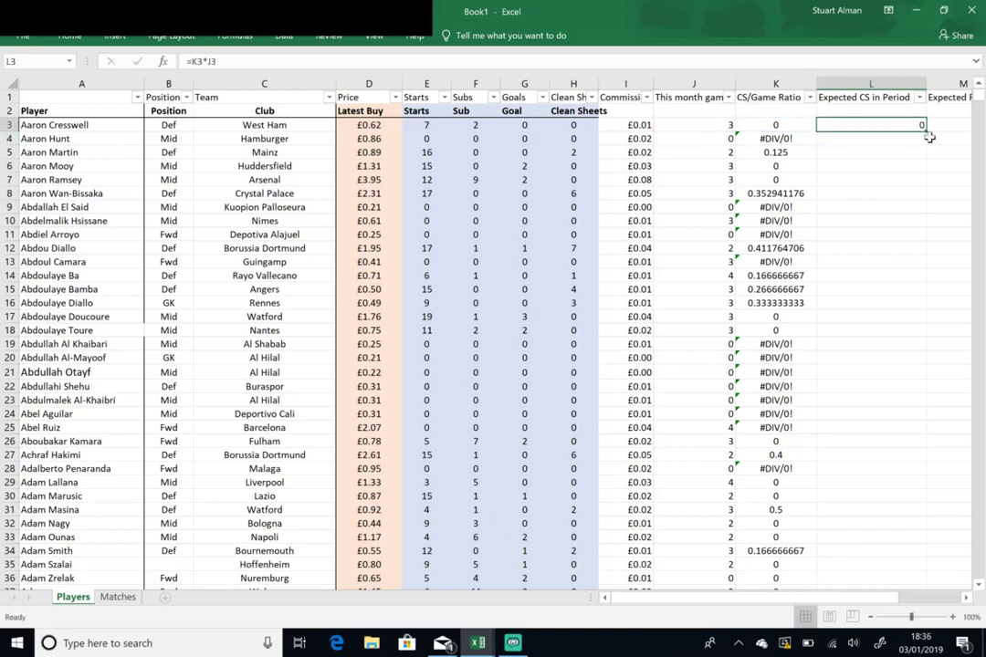
double_click(925, 128)
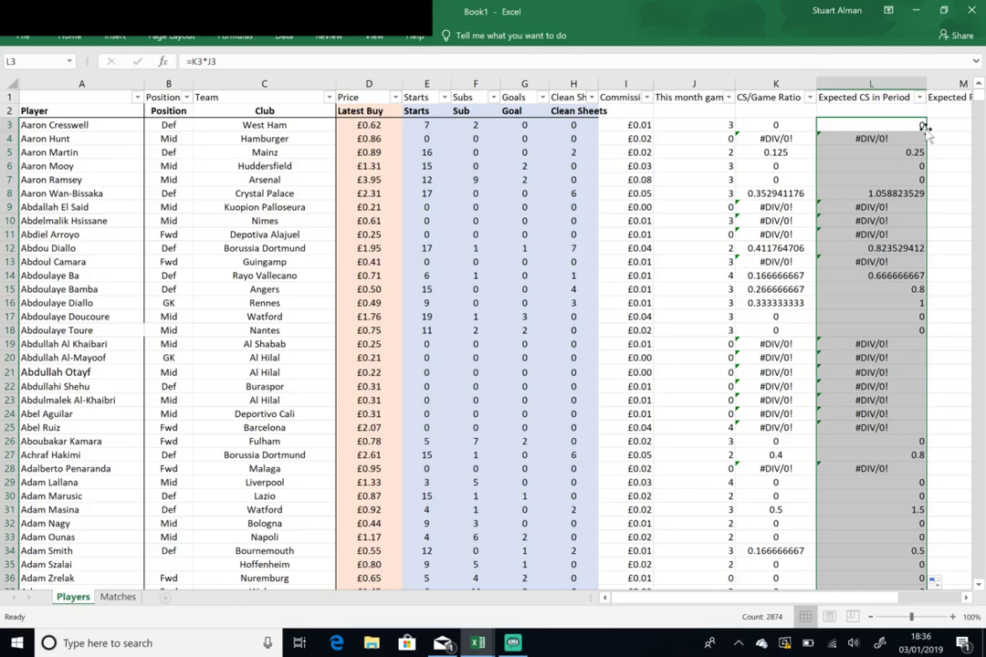
- Enter the expected return formula =L3*0.01 in M3 and fill it down for all players
key("Right")
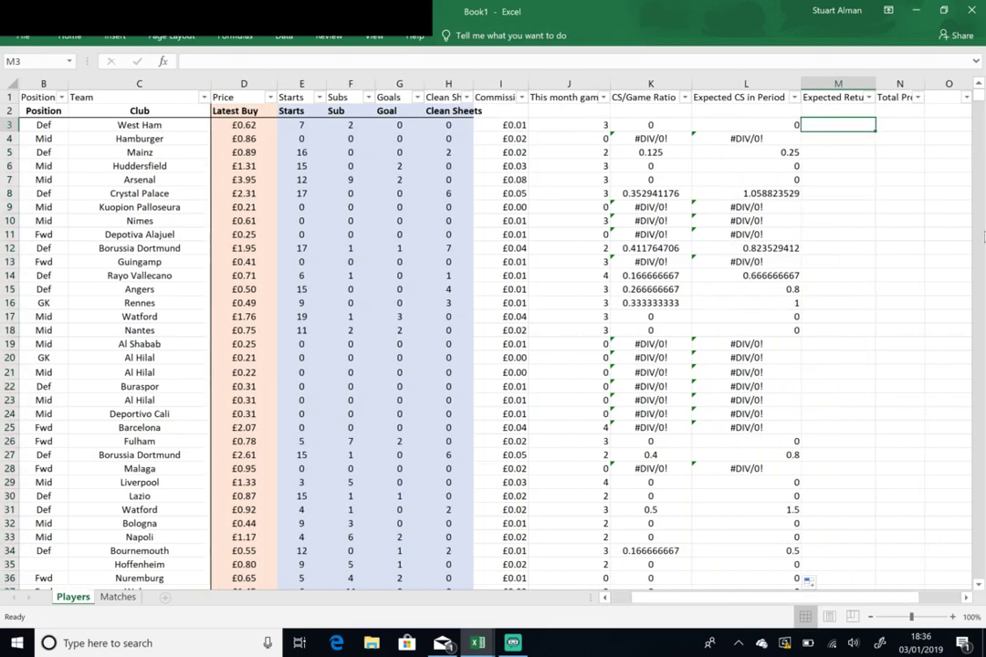
type("=")
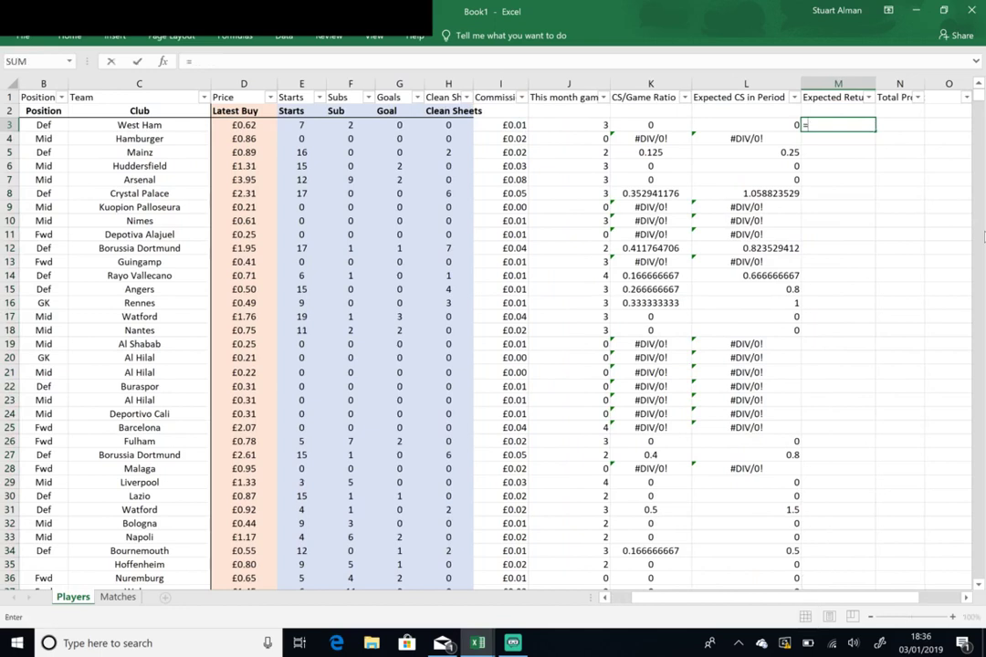
key("Left")
type("*")
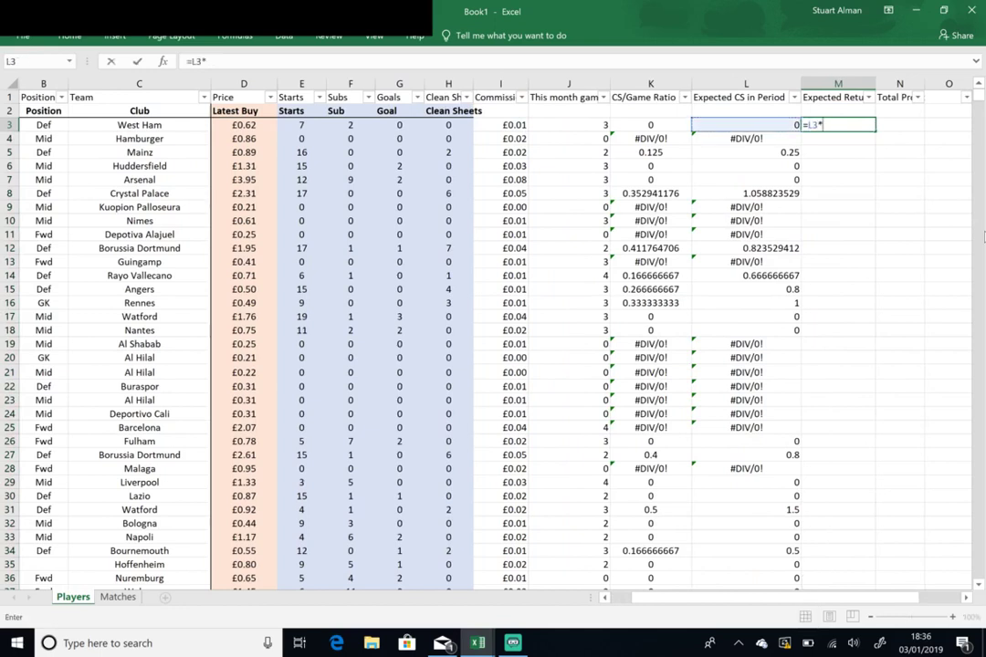
type("0.02")
key("Return")
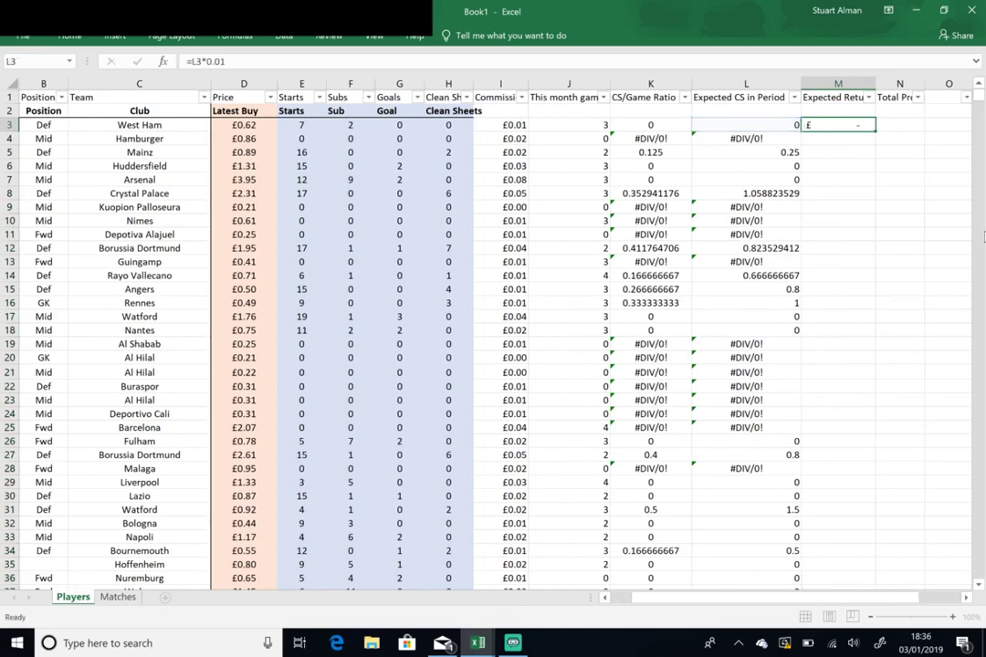
left_click(870, 127)
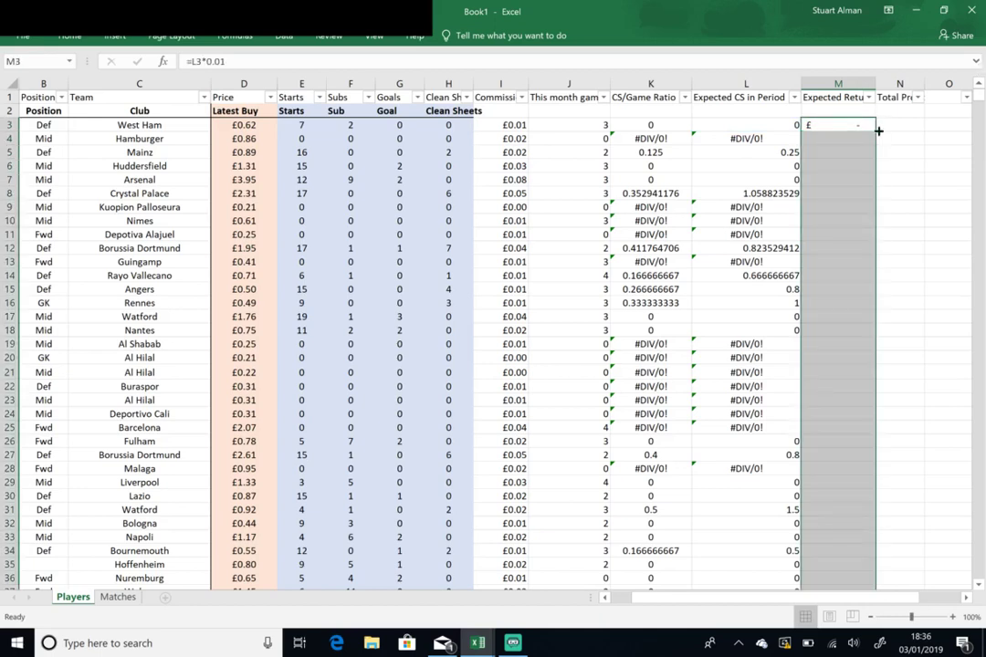
double_click(877, 130)
- Enter the Total Profit formula =M3-I3 in N3 and fill it down for all players
left_click(892, 126)
type("=")
key("Left")
type("-")
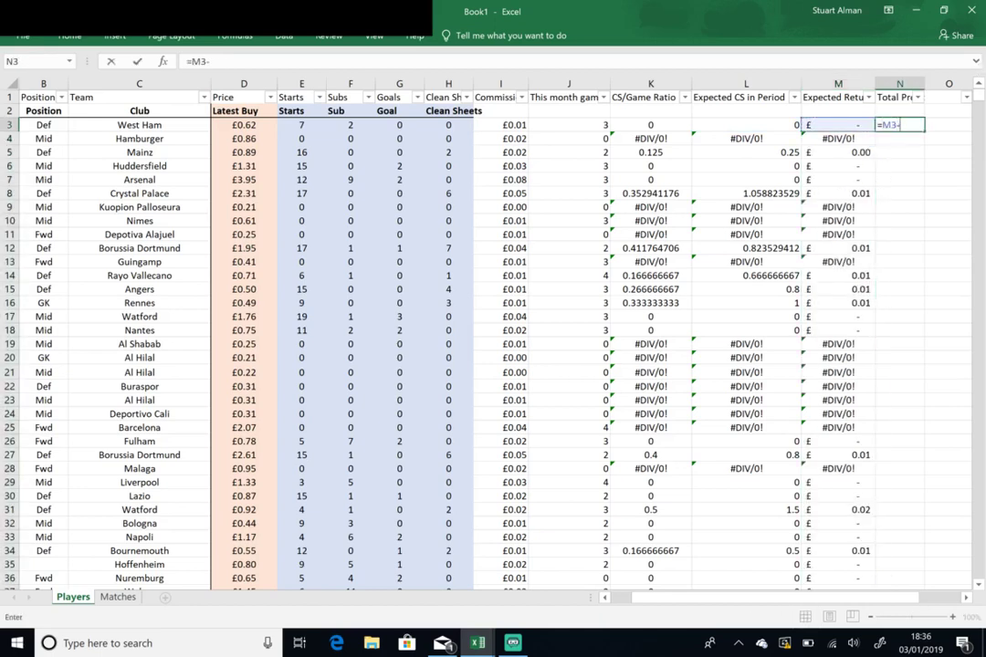
key("Left")
key("Left")
key("Left")
key("Left")
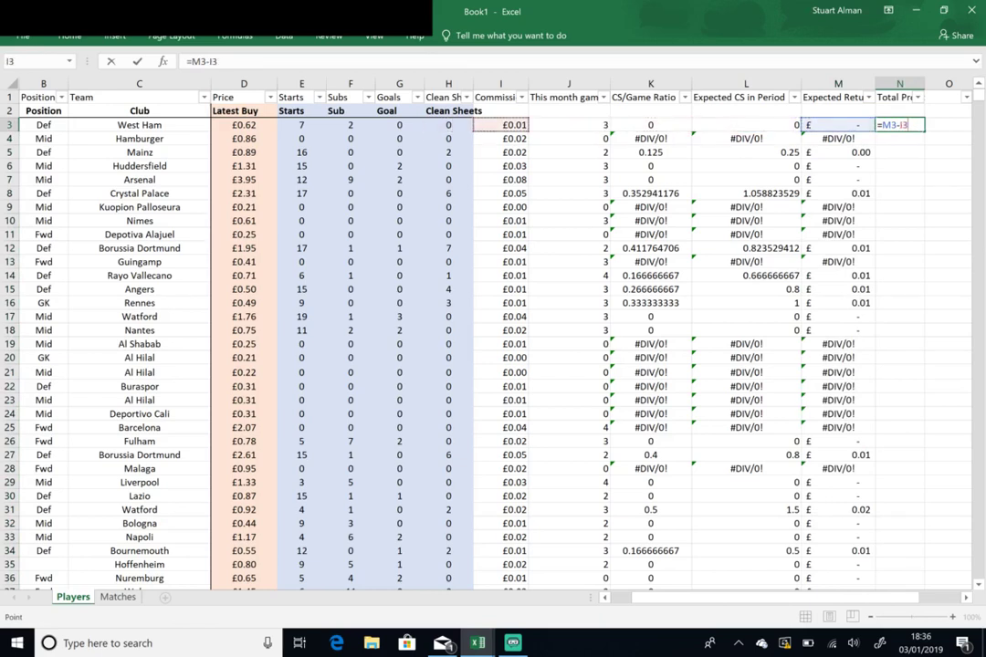
key("Return")
left_click(909, 127)
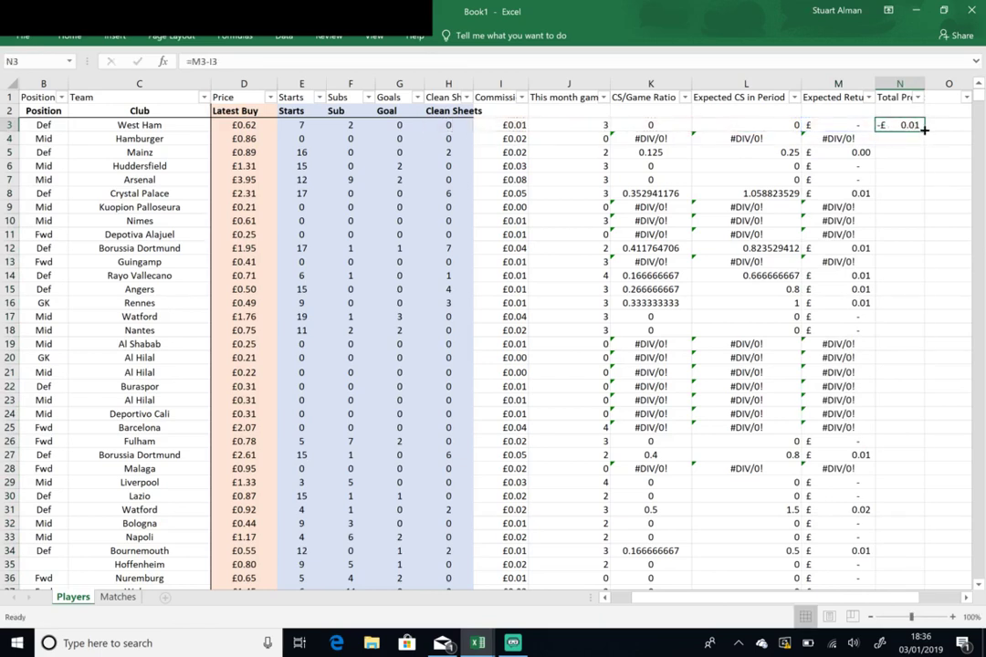
double_click(923, 131)
- Filter the Position column so that only GK players are shown
key("Left")
key("Home")
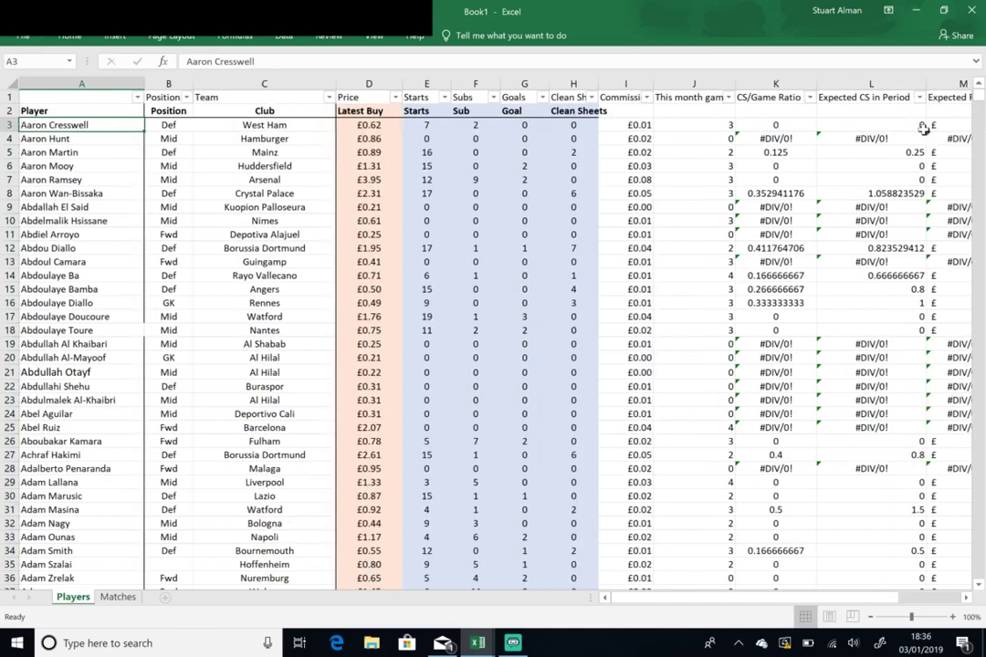
left_click(186, 97)
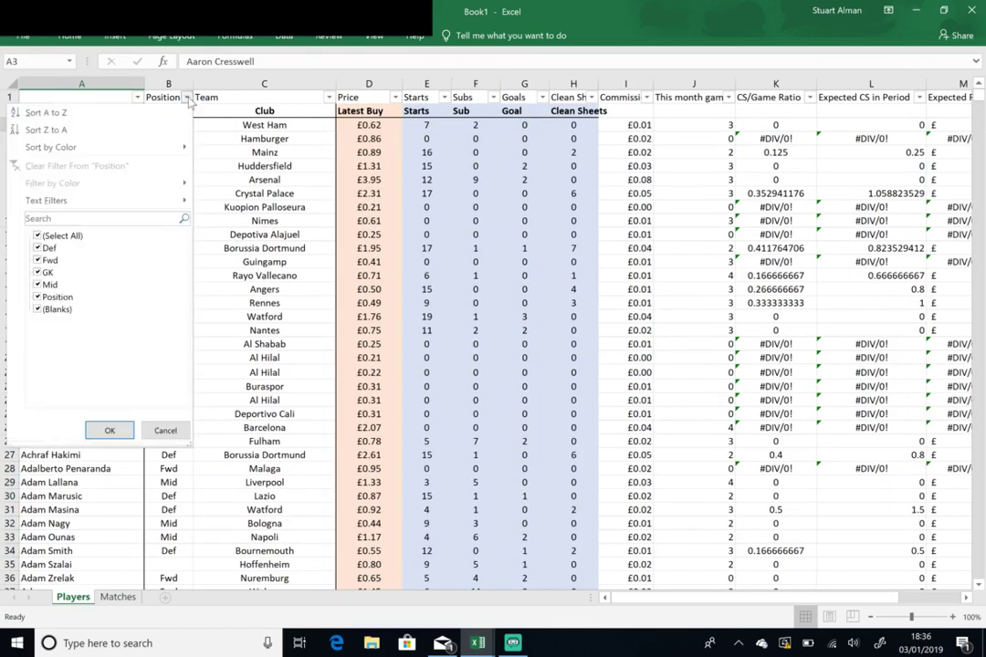
left_click(57, 235)
left_click(46, 272)
left_click(110, 431)
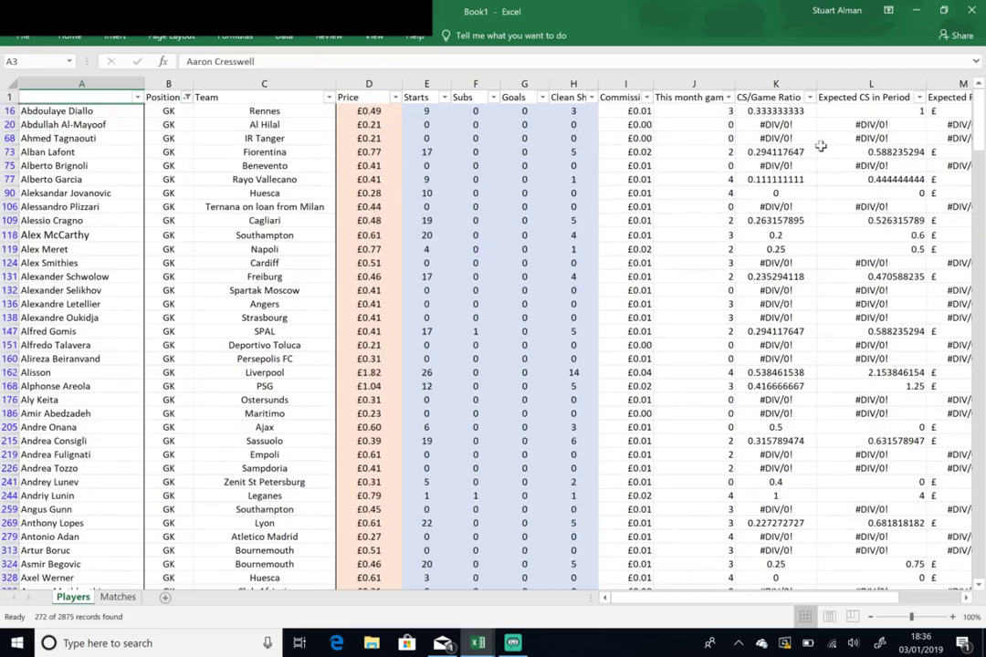
- Filter the Total Profit column to show only the £0.01 and £0.02 values
left_click(766, 123)
key("Right")
key("Right")
key("Right")
key("Right")
key("Right")
key("Right")
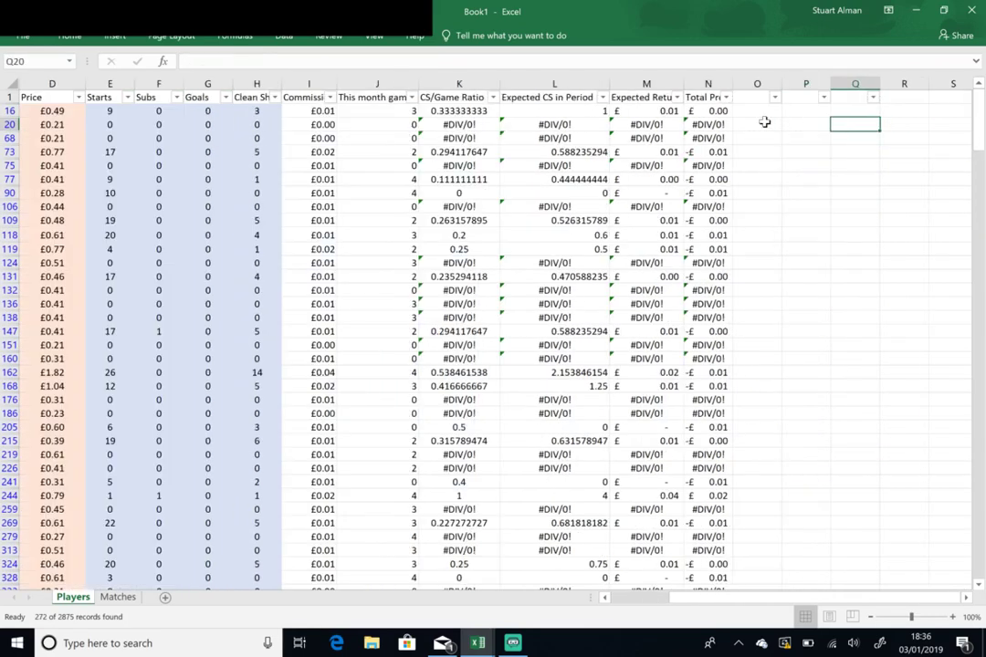
left_click(725, 97)
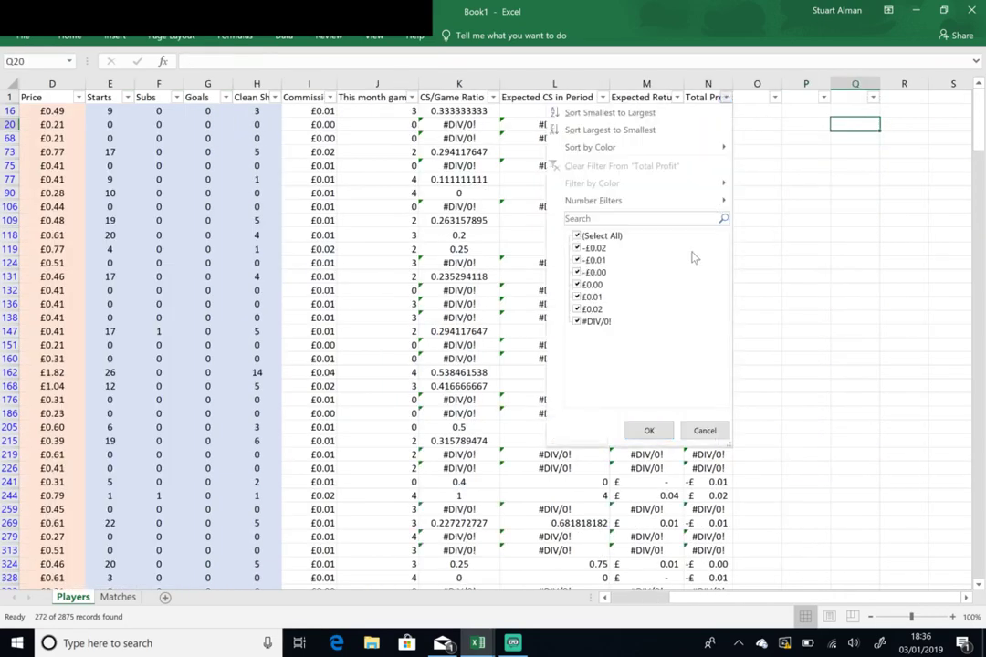
left_click(610, 237)
left_click(584, 297)
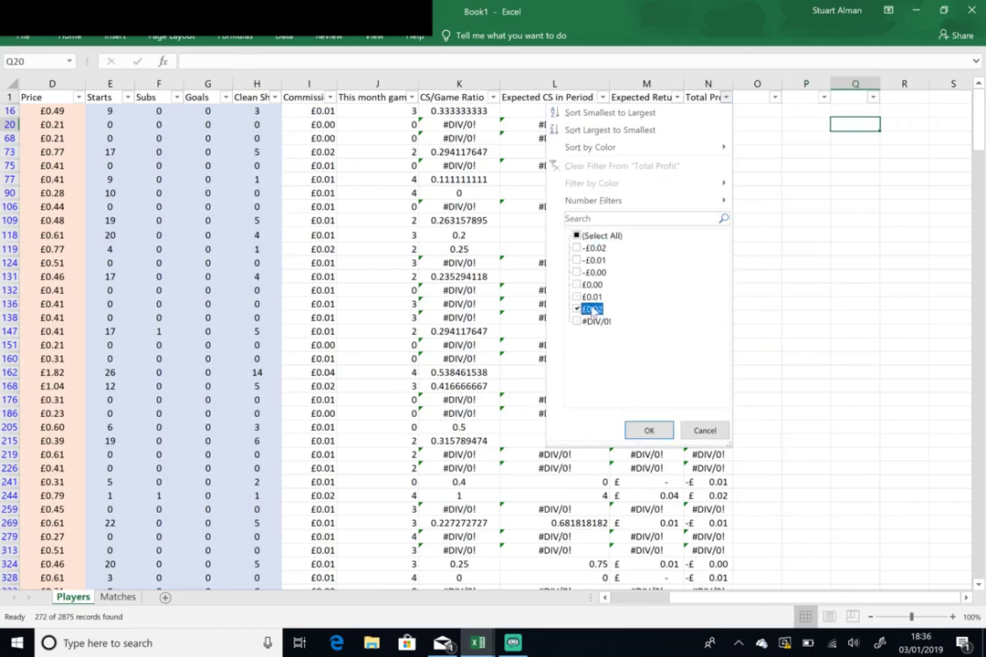
left_click(588, 309)
left_click(649, 430)
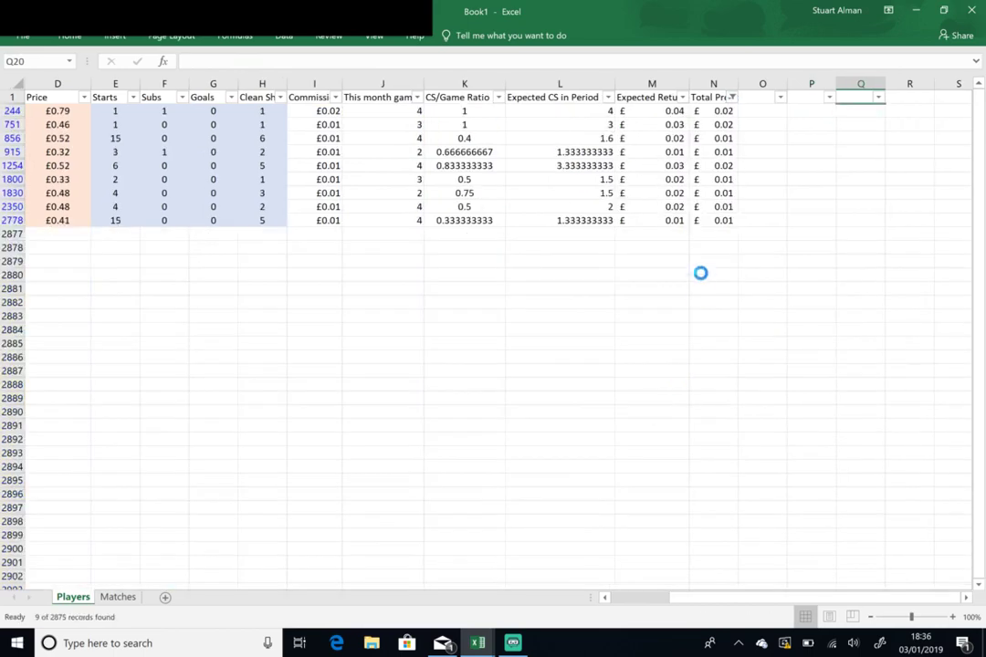
- Examine the player names and clubs of the filtered goalkeeper rows
left_click(608, 151)
key("Left")
key("Left")
key("Left")
key("Left")
key("Left")
key("Left")
key("Left")
key("Left")
key("Left")
key("Left")
key("Left")
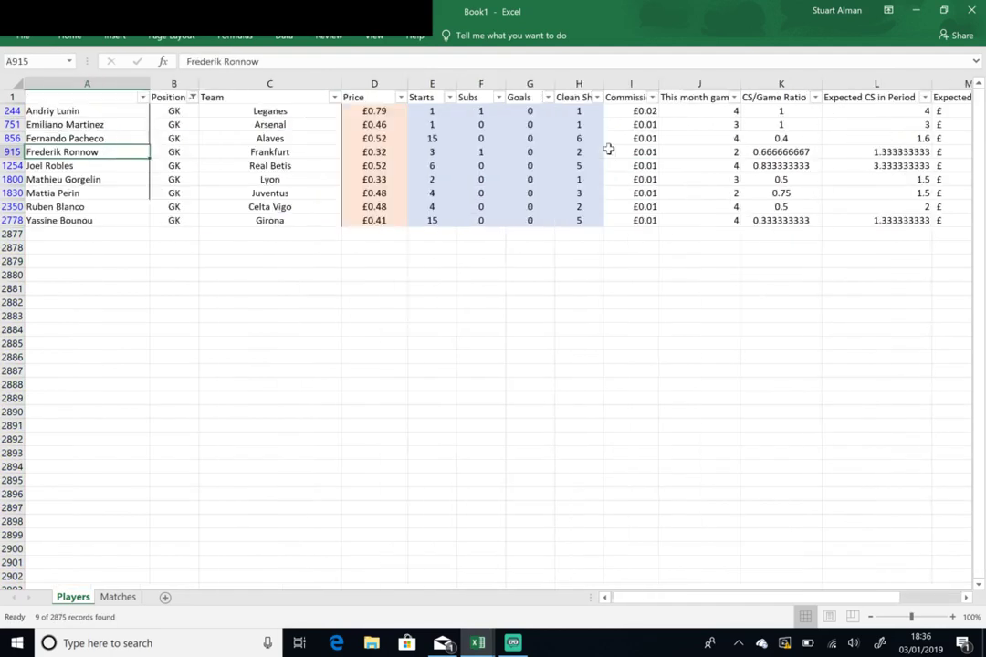
- Compare the Starts and Subs values across the Frankfurt, Alaves, Arsenal and Leganes goalkeeper rows
key("Up")
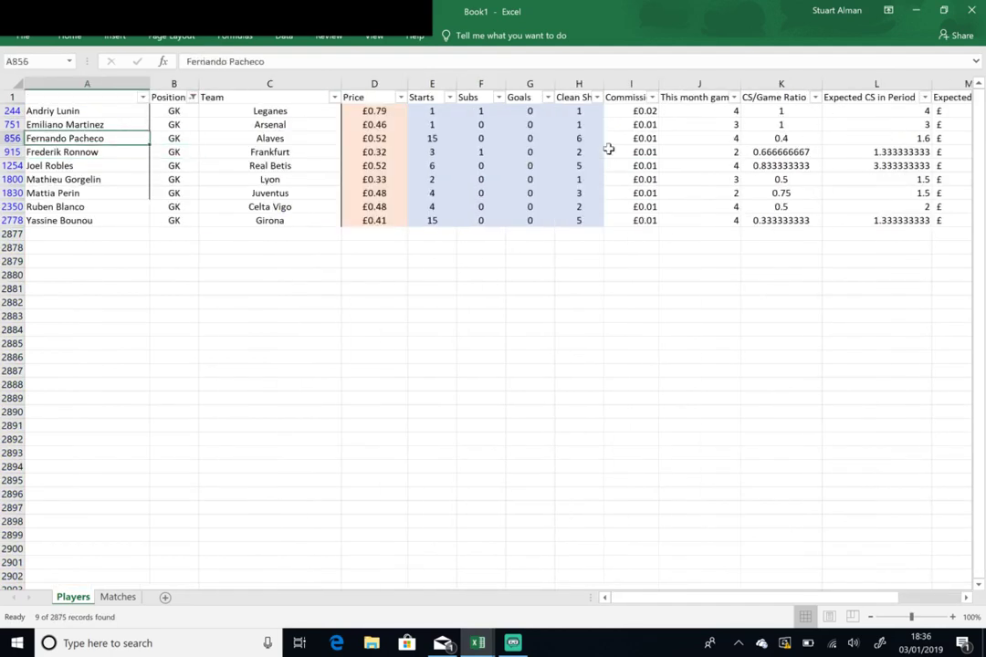
key("Down")
key("Right")
key("Right")
key("Right")
key("Right")
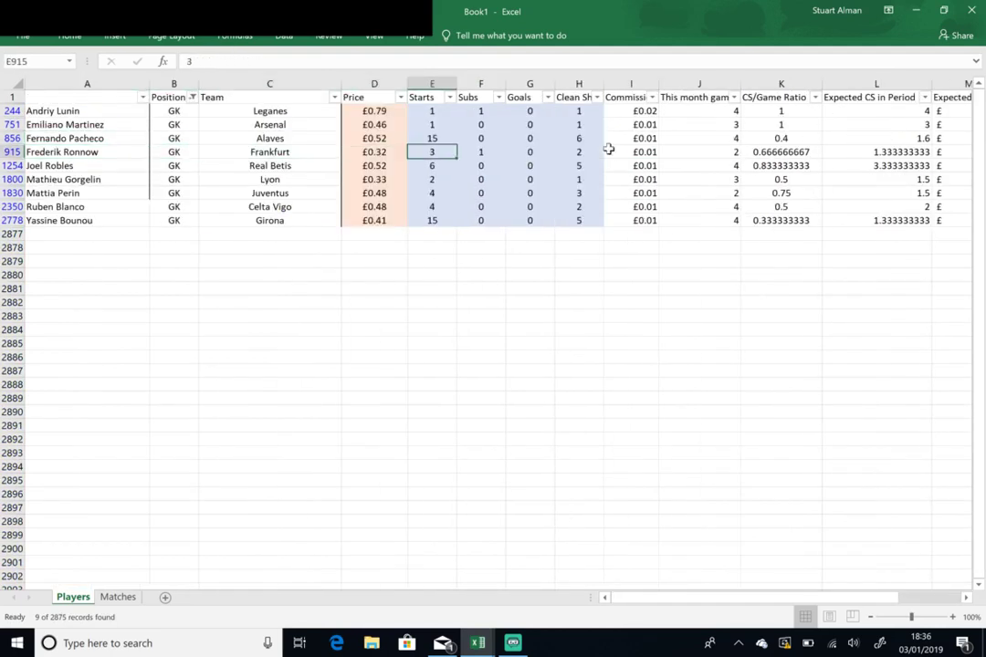
key("Up")
key("Up")
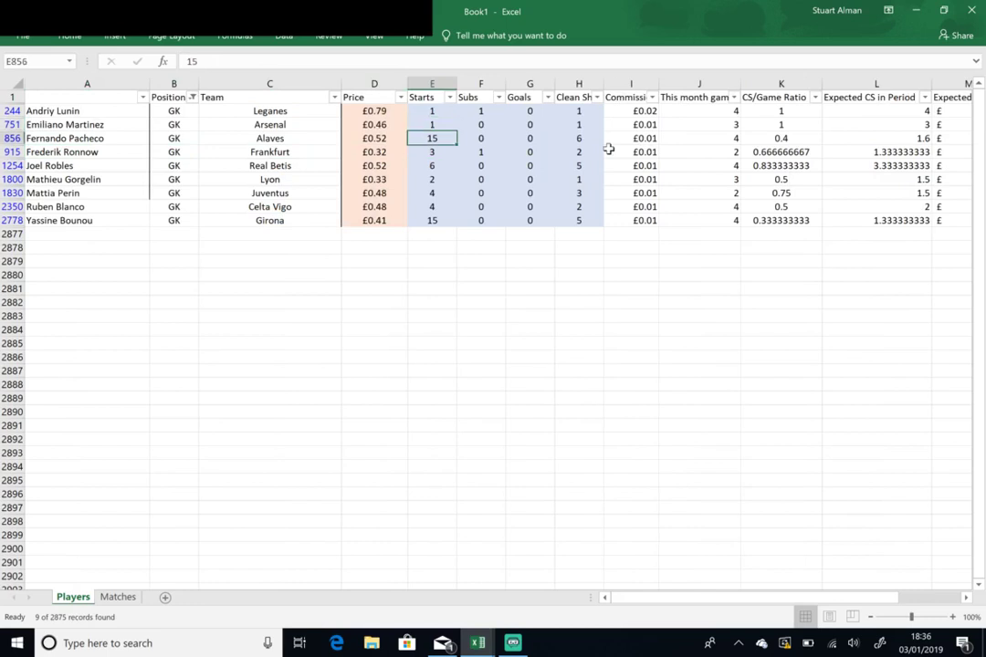
key("Up")
key("shift+Down")
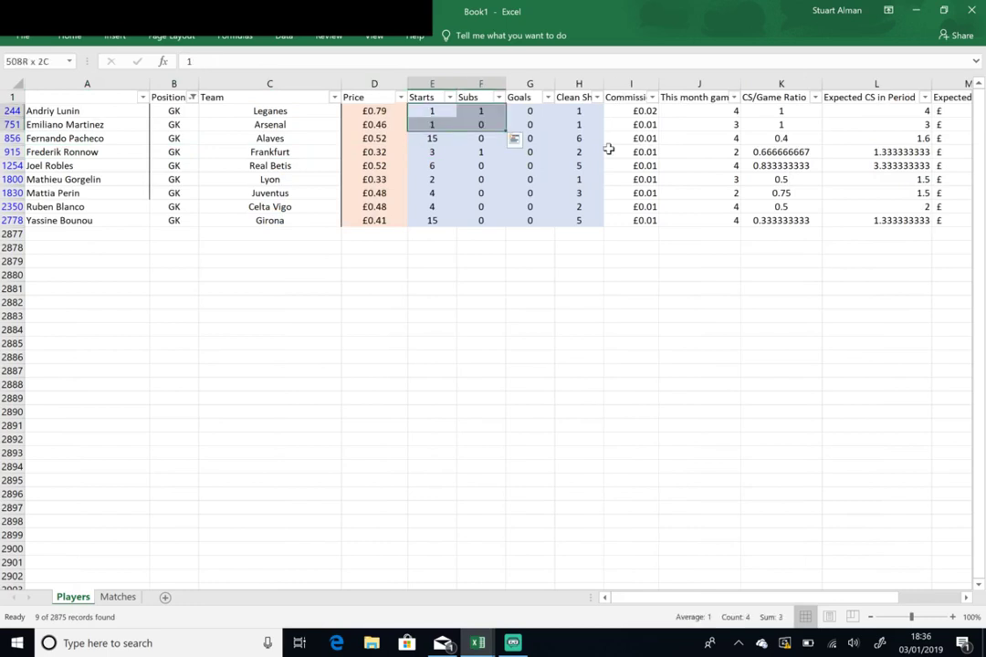
key("shift+Right")
key("Down")
key("Down")
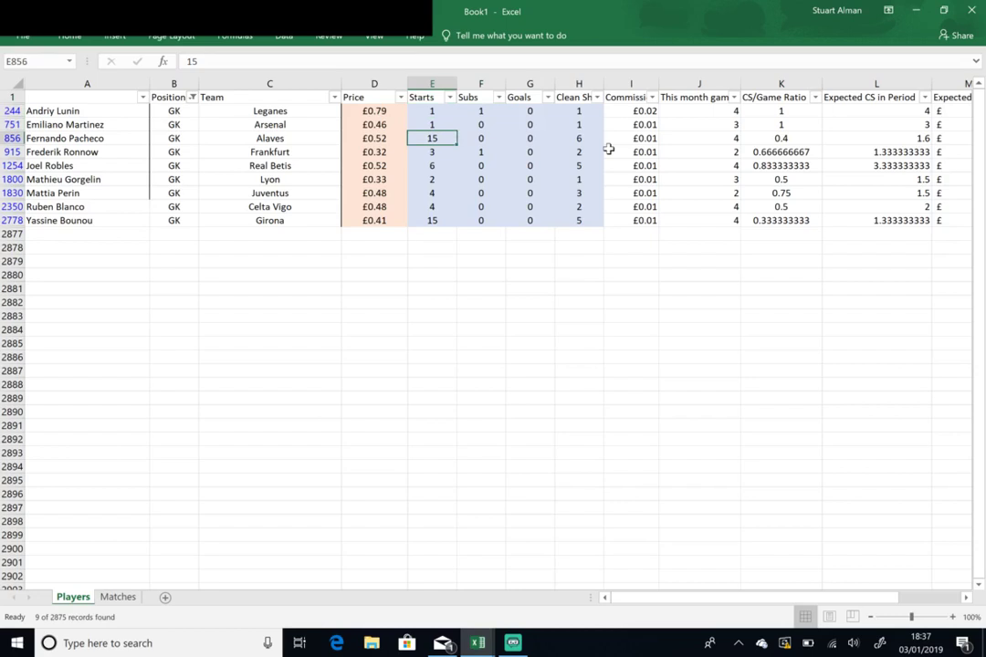
- Examine the Alaves goalkeeper's starts, clean sheets and commission in row 856
key("Right")
key("Right")
key("Right")
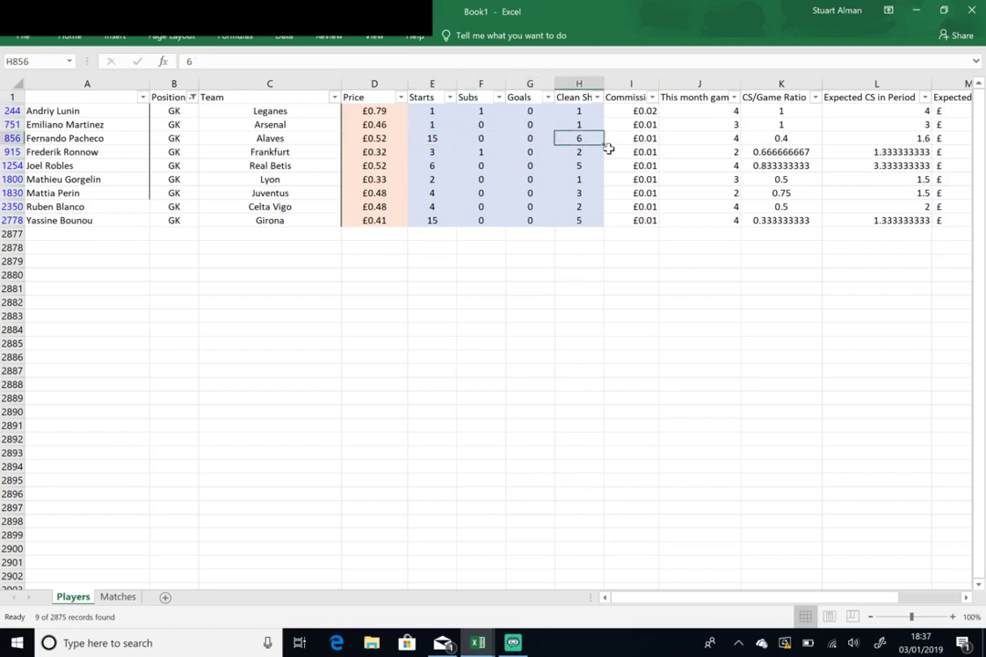
key("Left")
key("Left")
key("Left")
key("Left")
key("Right")
key("Right")
key("Right")
key("Right")
key("Right")
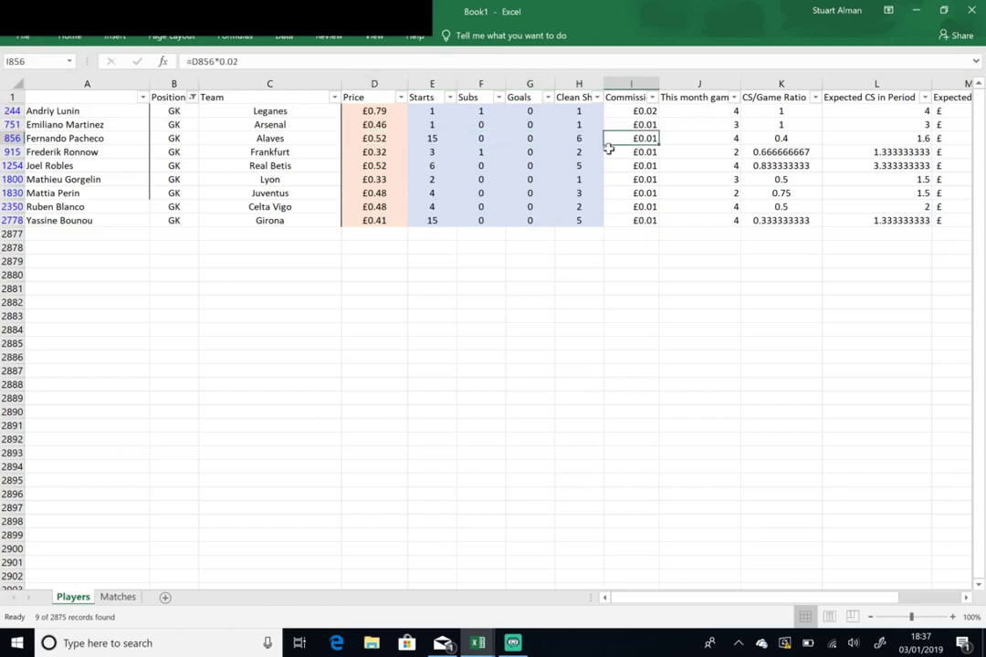
- Review the Alaves goalkeeper's expected clean sheets, expected return and Total Profit, ending back at the player name
key("Right")
key("Right")
key("Right")
key("Right")
key("Right")
key("Right")
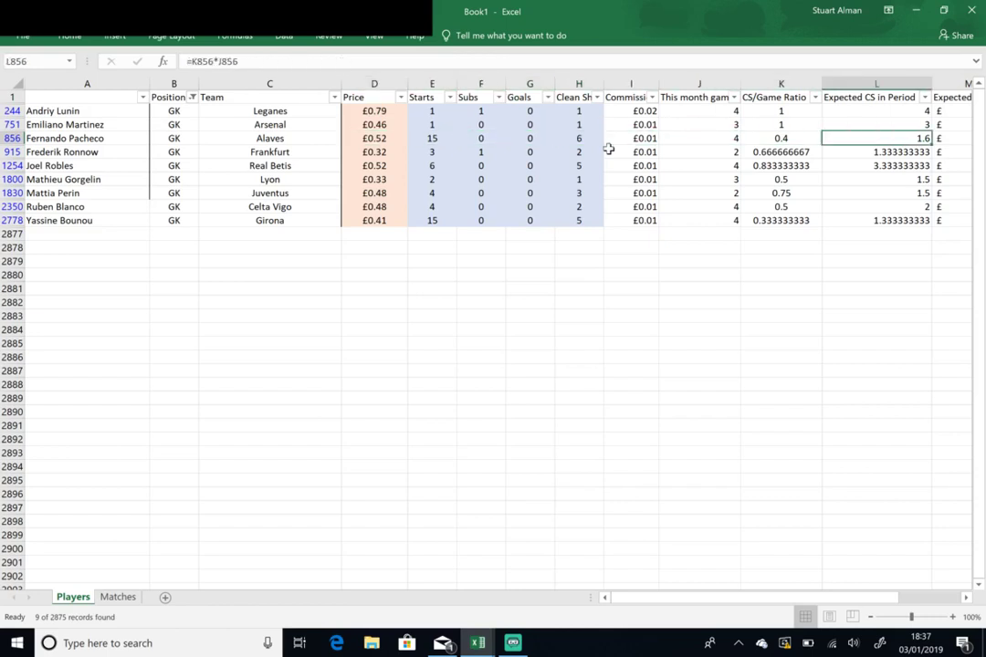
key("Left")
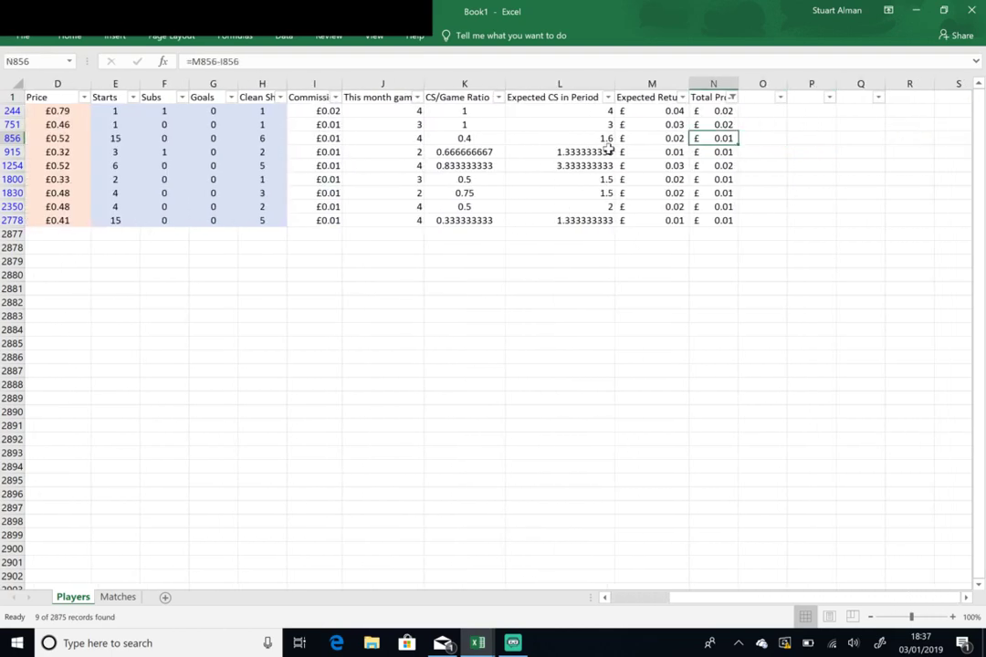
key("Left")
key("Left")
key("Left")
key("Left")
key("Left")
key("Left")
key("Left")
key("Left")
key("Left")
key("Left")
key("Left")
key("Left")
key("Left")
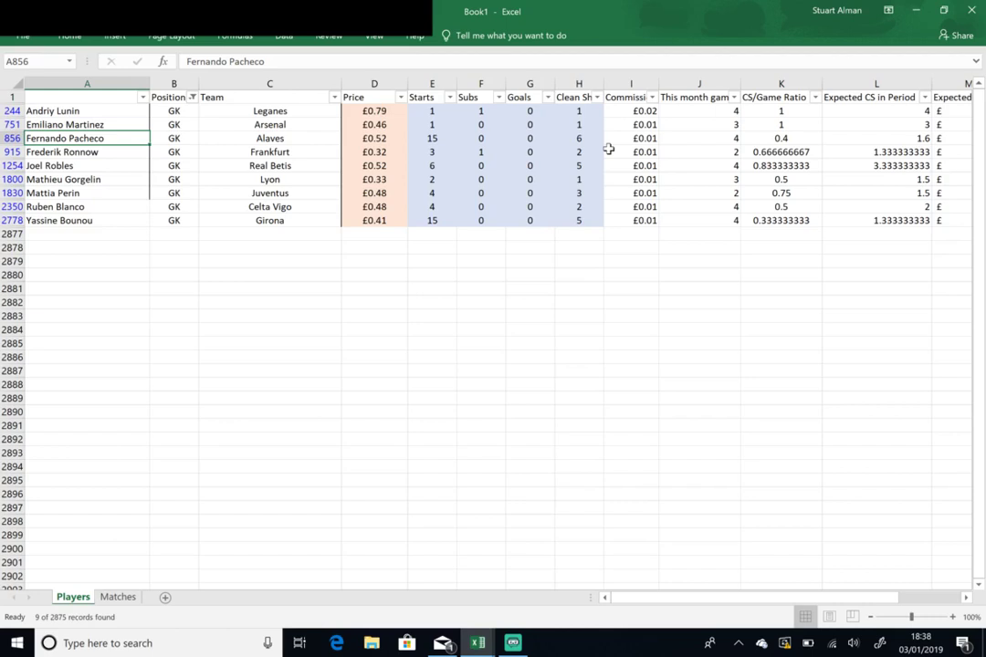
- Replace the Girona goalkeeper's games-this-month formula in J2778 with the value 6
key("Right")
key("Right")
key("Right")
key("Right")
key("Right")
key("Right")
key("Right")
key("Right")
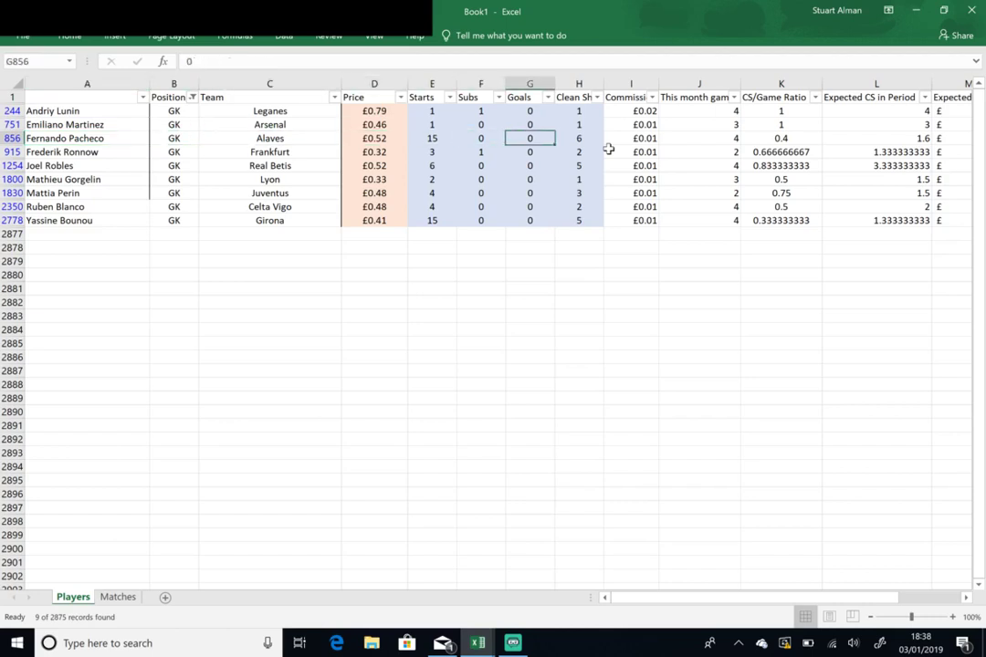
key("Down")
key("Down")
key("Down")
key("Down")
key("Down")
key("Down")
key("Right")
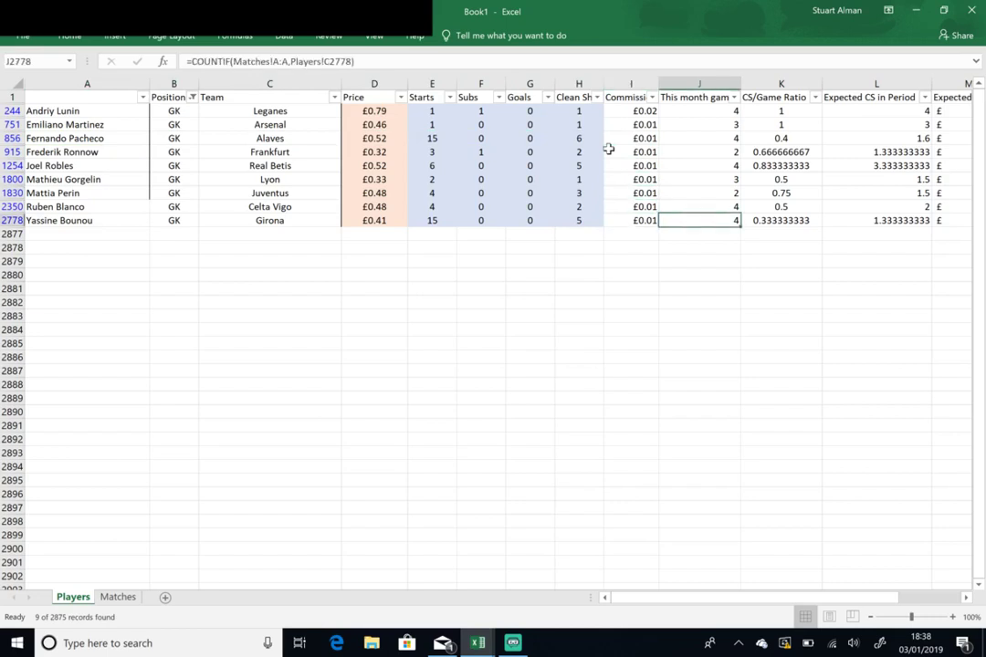
type("6")
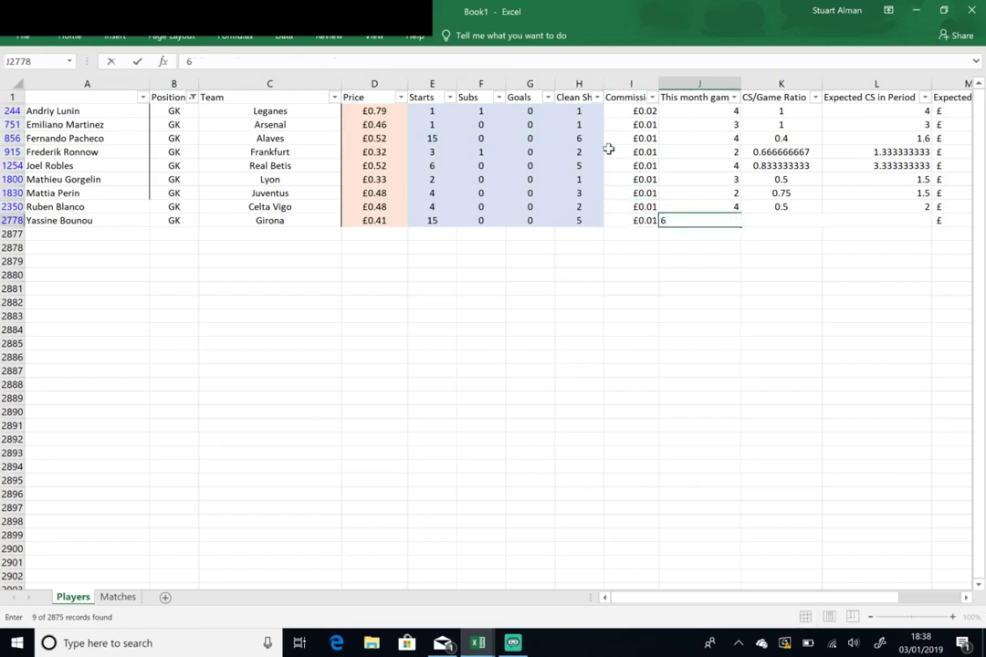
key("Return")
- Check the Girona goalkeeper's expected return and the cells referenced by the Total Profit formula in row 2778
key("Right")
key("Right")
key("Right")
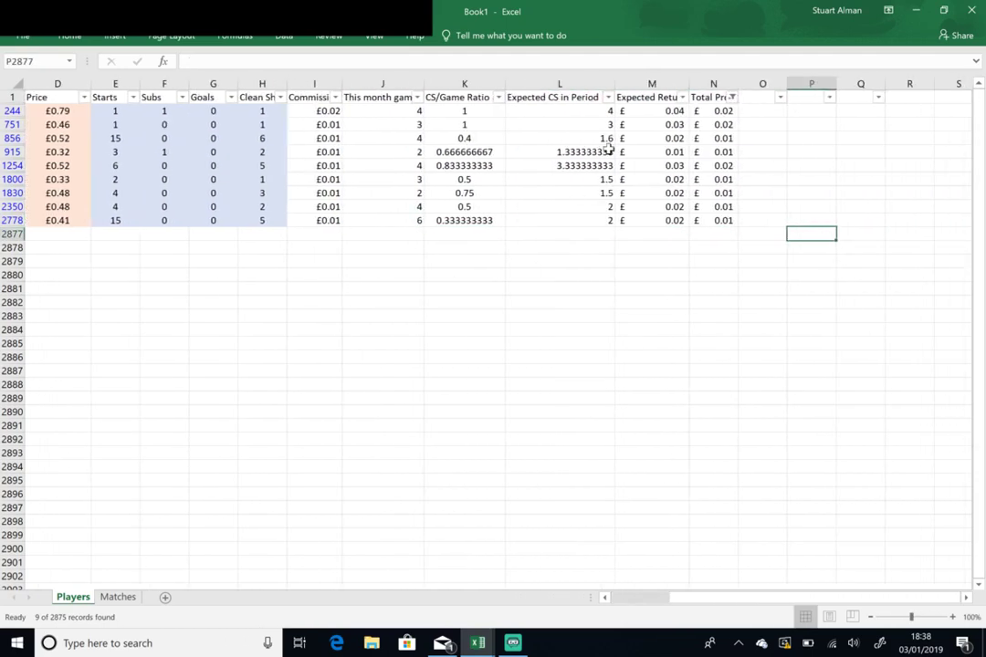
key("Up")
key("Left")
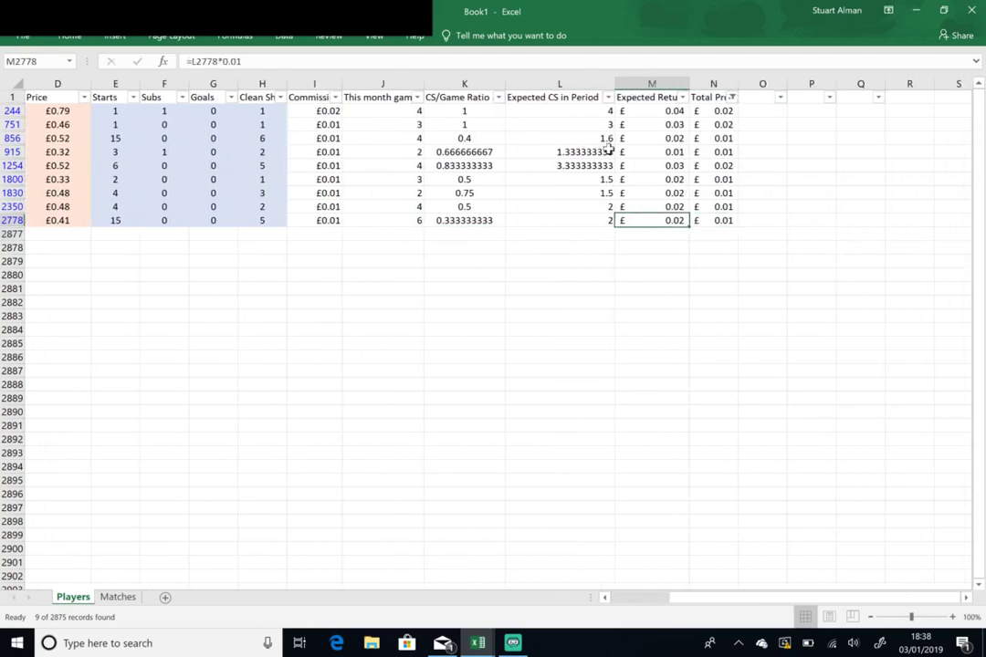
key("Left")
key("Left")
key("Right")
key("Right")
key("Right")
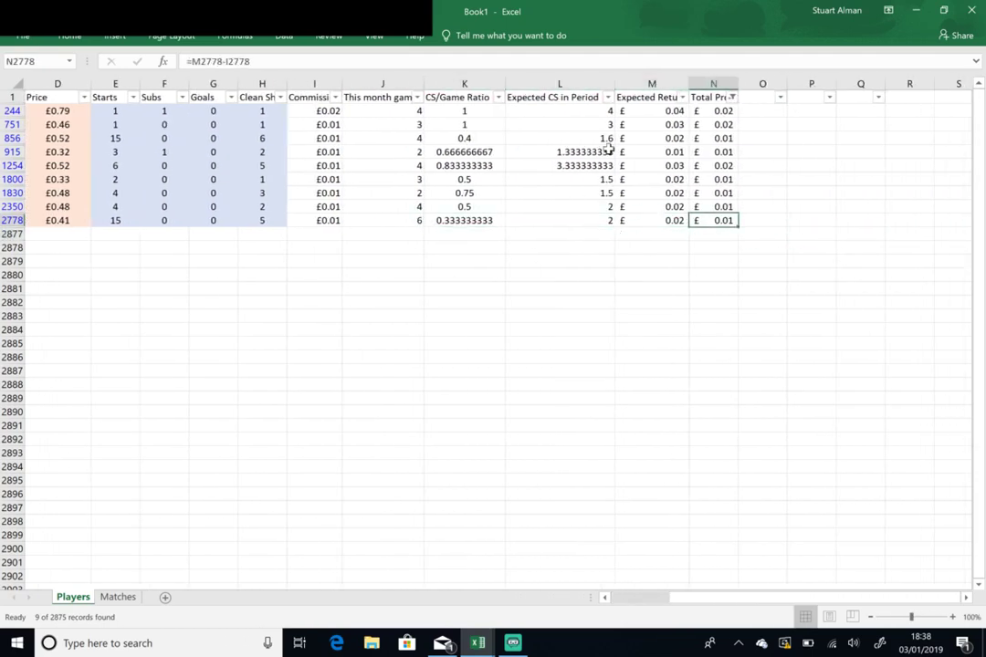
key("F2")
key("Return")
key("Left")
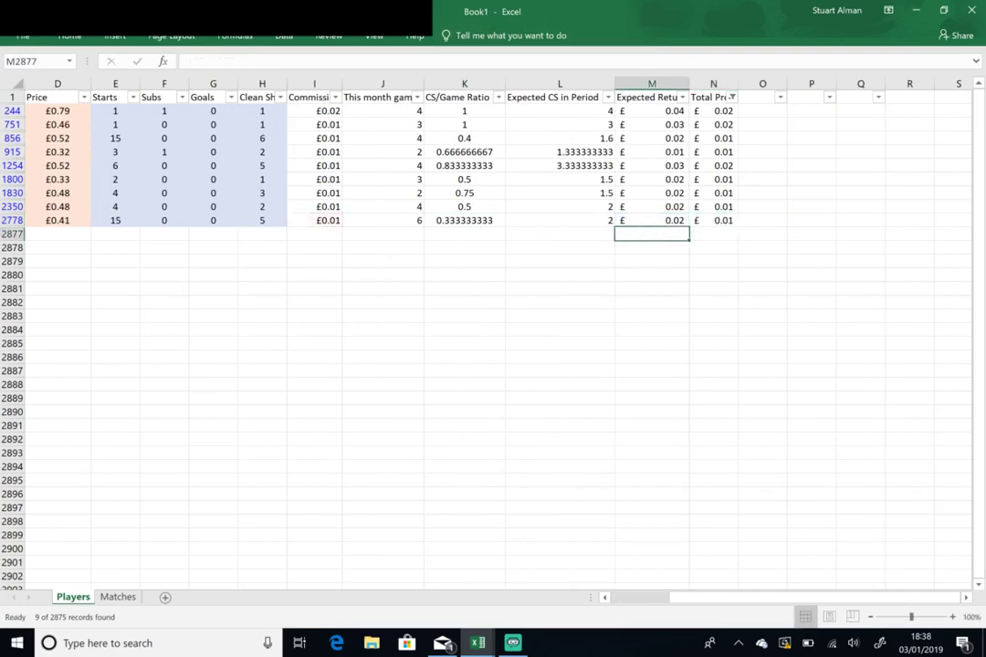
key("Left")
key("Left")
key("Left")
key("Left")
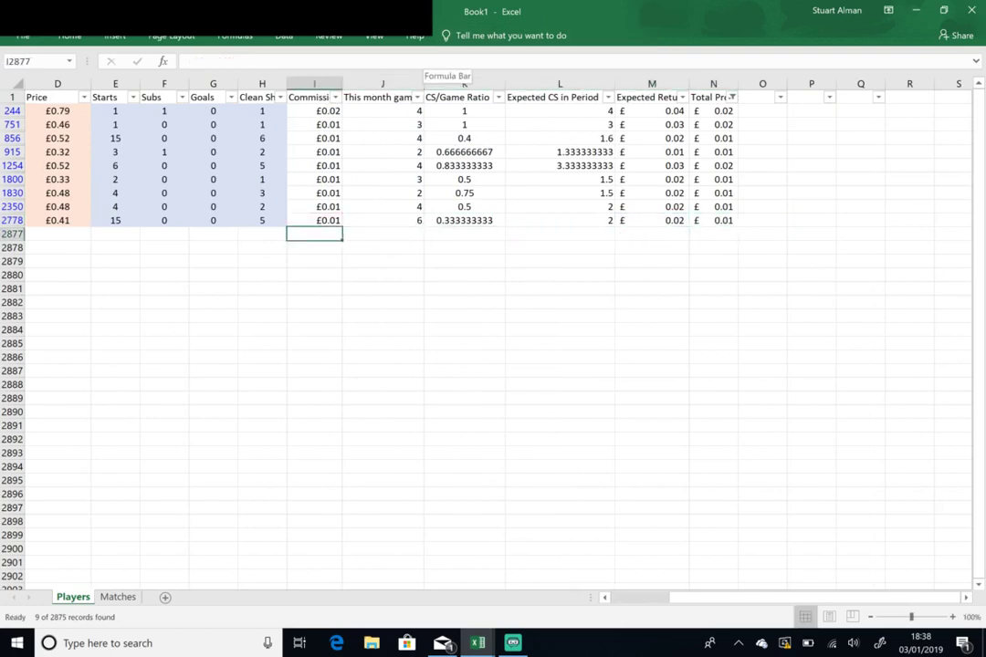
key("Up")
key("Right")
key("Right")
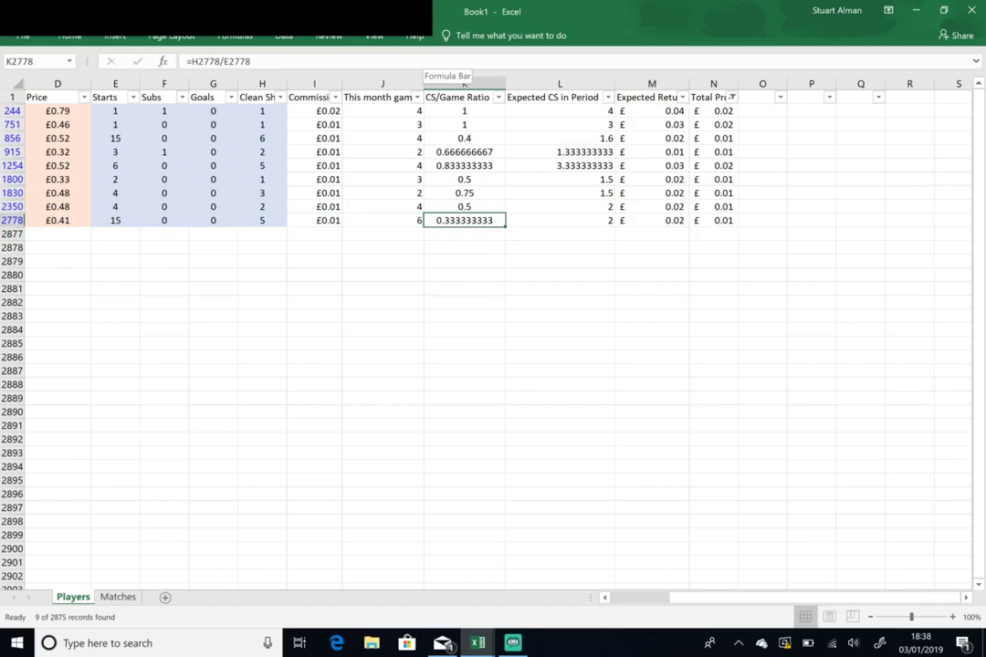
key("Right")
key("Right")
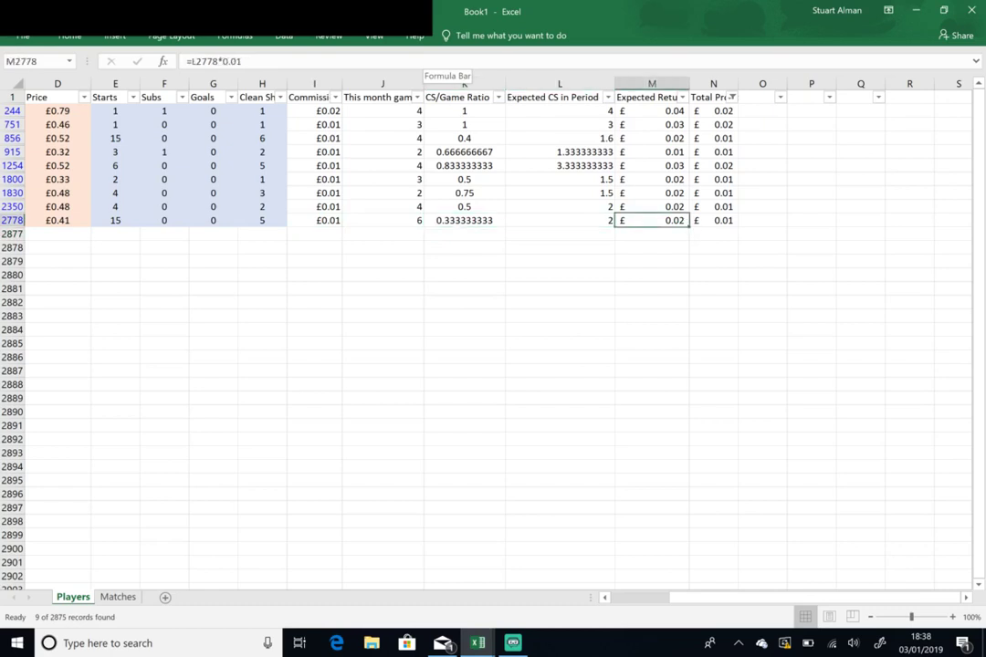
key("Right")
key("Right")
key("Left")
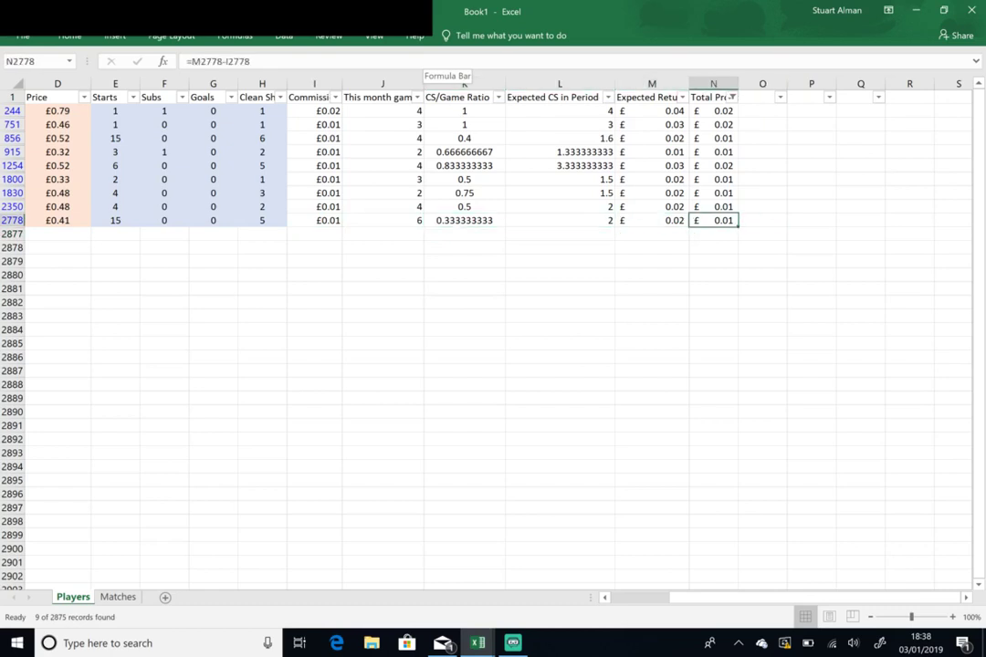
- Review the Real Betis goalkeeper's row from Total Profit across to the team name
key("Up")
key("Up")
key("Up")
key("Up")
key("Left")
key("Left")
key("Left")
key("Left")
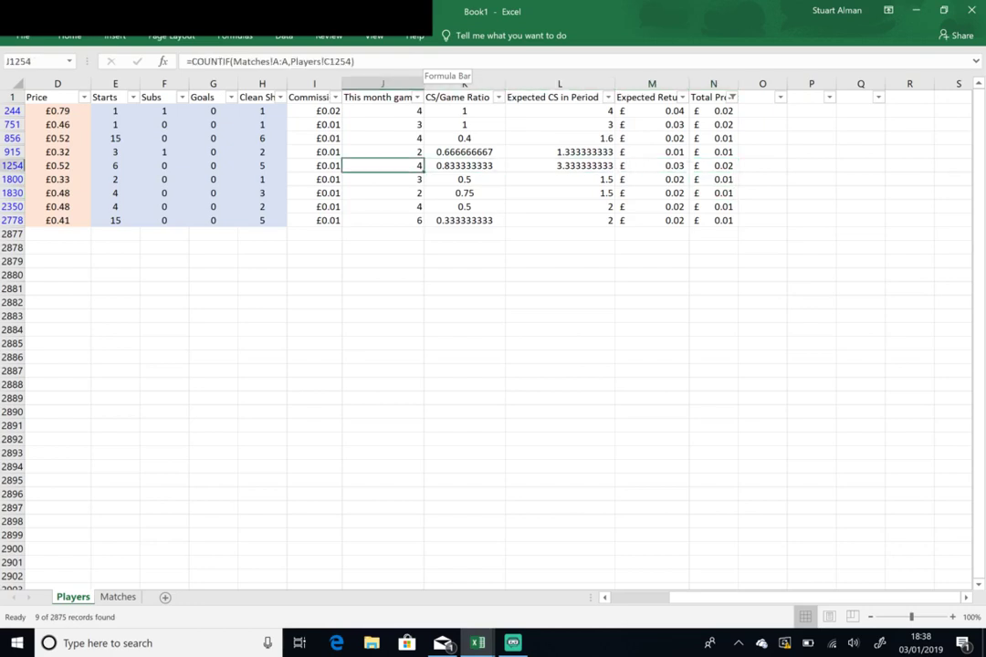
key("Left")
key("Left")
key("Left")
key("Left")
key("Left")
key("Left")
key("Left")
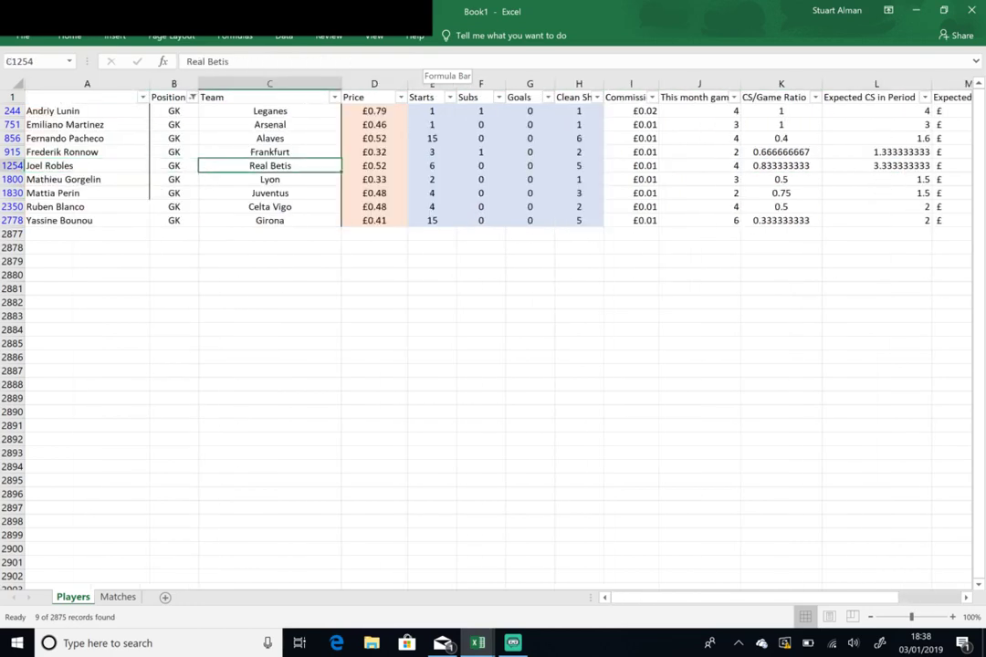
- Fill the games-this-month value 6 from J2778 up through all filtered goalkeeper rows to J244
key("Right")
key("Right")
key("Right")
key("Right")
key("Right")
key("Right")
key("Right")
key("Up")
key("Up")
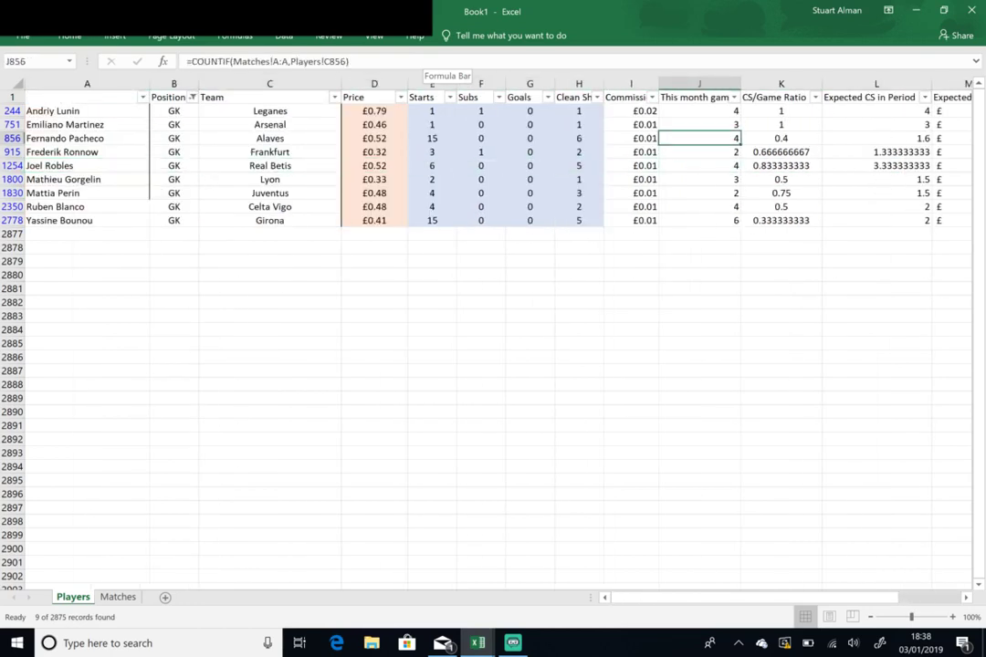
left_click(718, 220)
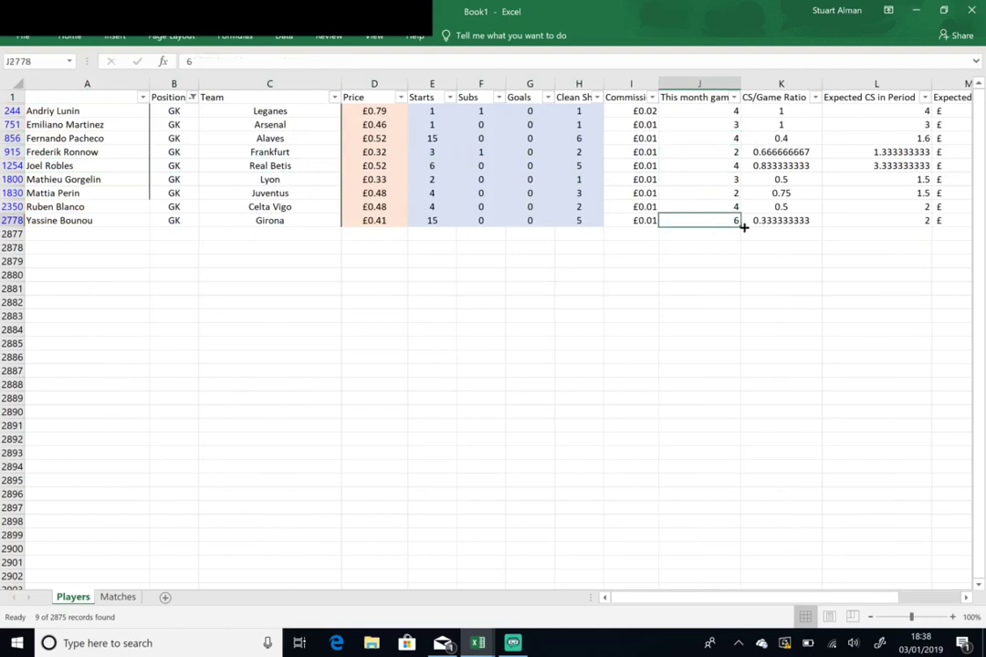
left_click_drag(740, 224, 728, 101)
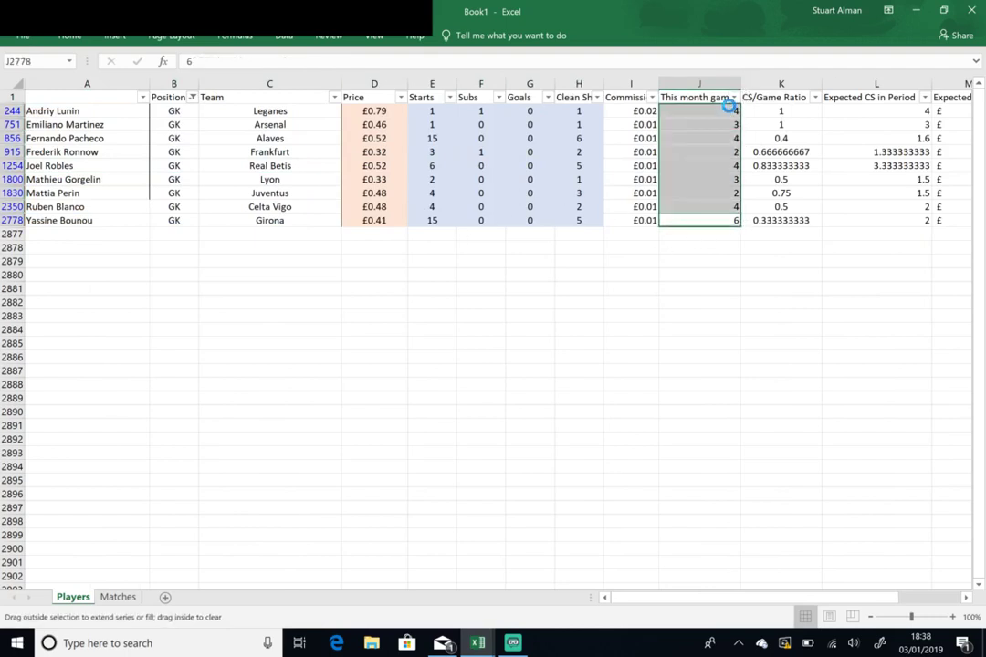
- Examine the recalculated Total Profit values of the filtered goalkeepers, comparing the Frankfurt, Arsenal and Real Betis rows
left_click(815, 155)
key("Right")
key("Right")
key("Right")
key("Left")
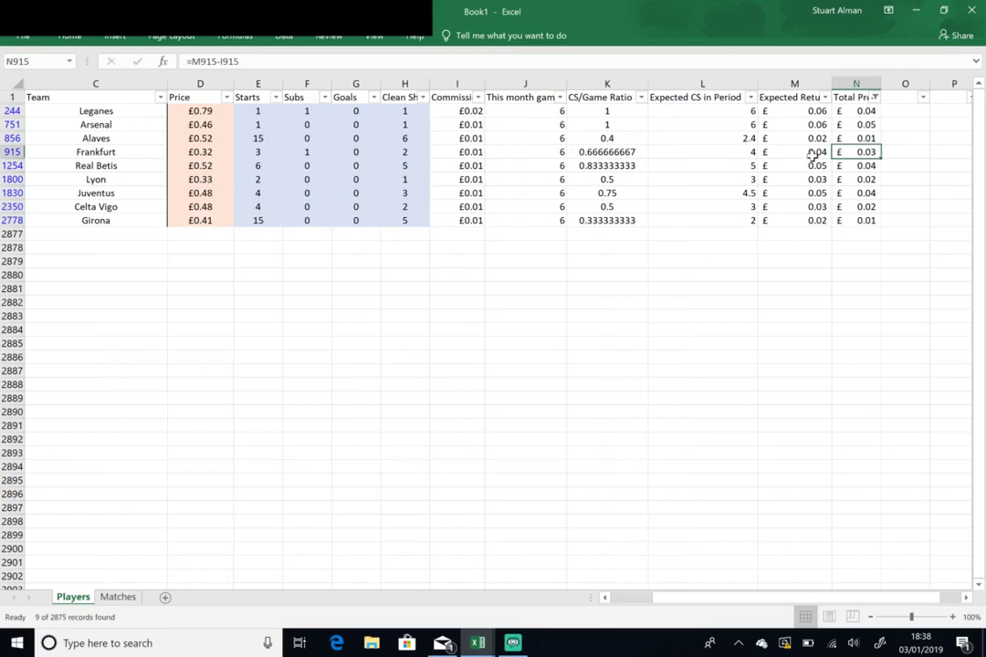
key("Down")
key("Up")
key("Up")
key("Up")
key("Up")
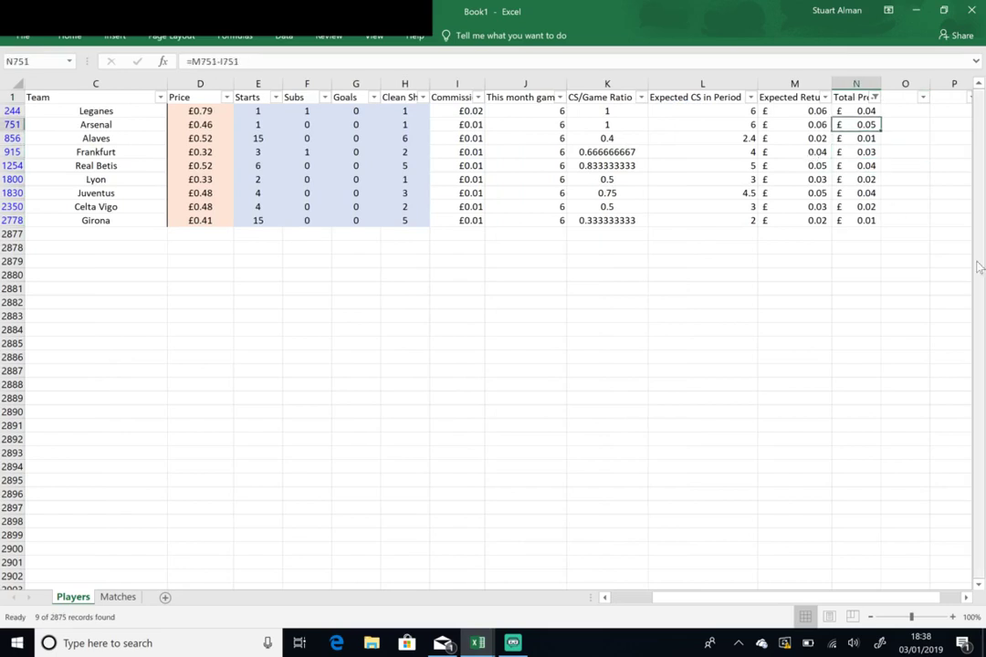
key("Down")
key("Down")
key("Down")
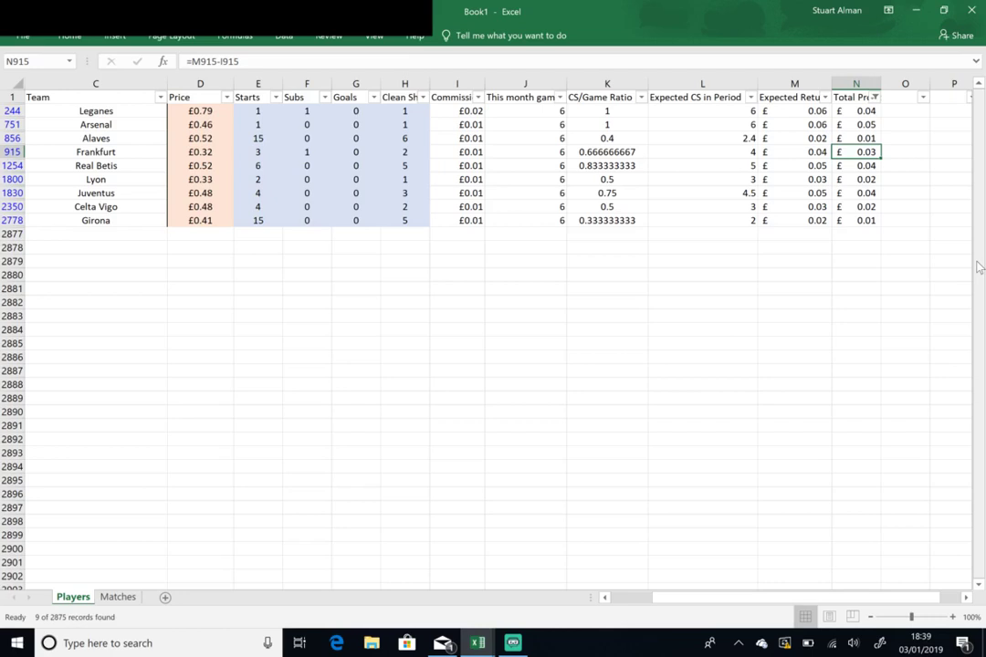
- Review the Frankfurt goalkeeper's row from Total Profit through the games count to the player name
key("Left")
key("Left")
key("Left")
key("Left")
key("Left")
key("Left")
key("Left")
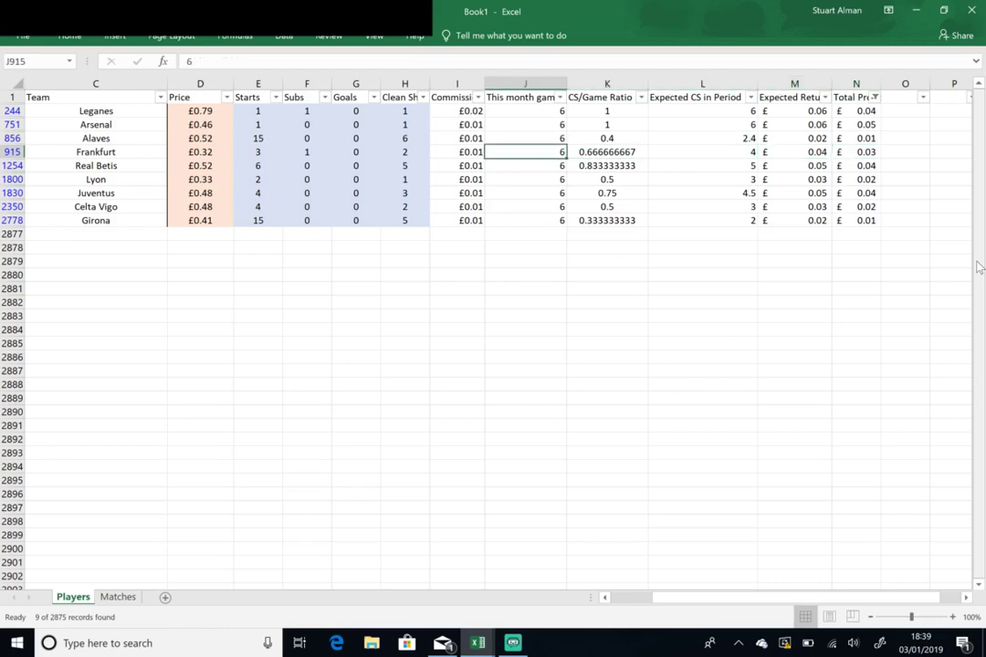
key("Left")
key("Left")
key("Left")
key("Left")
key("Left")
key("Left")
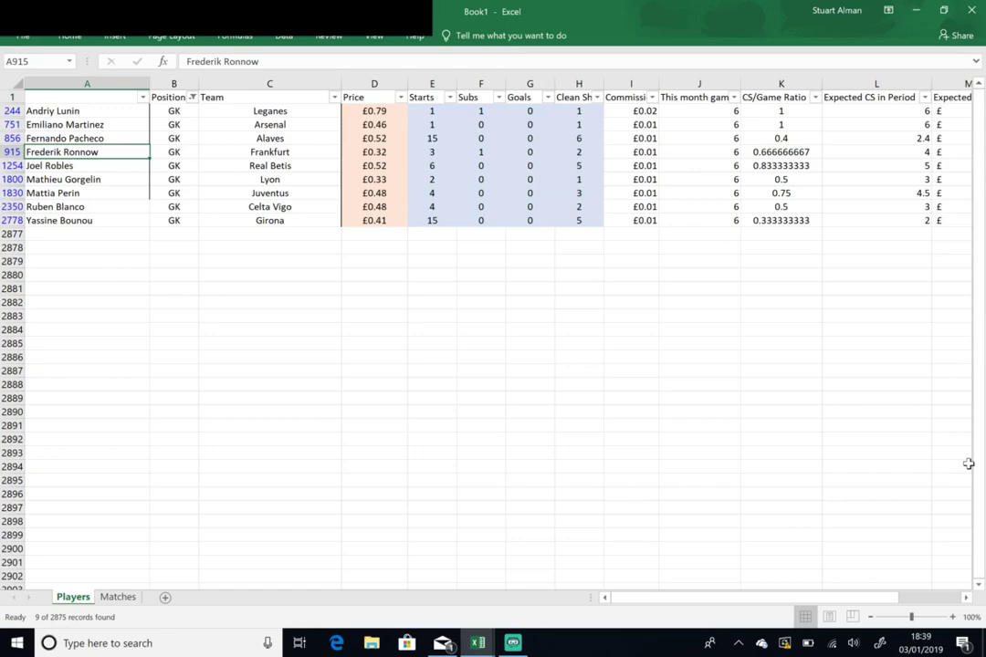
key("alt+Tab")
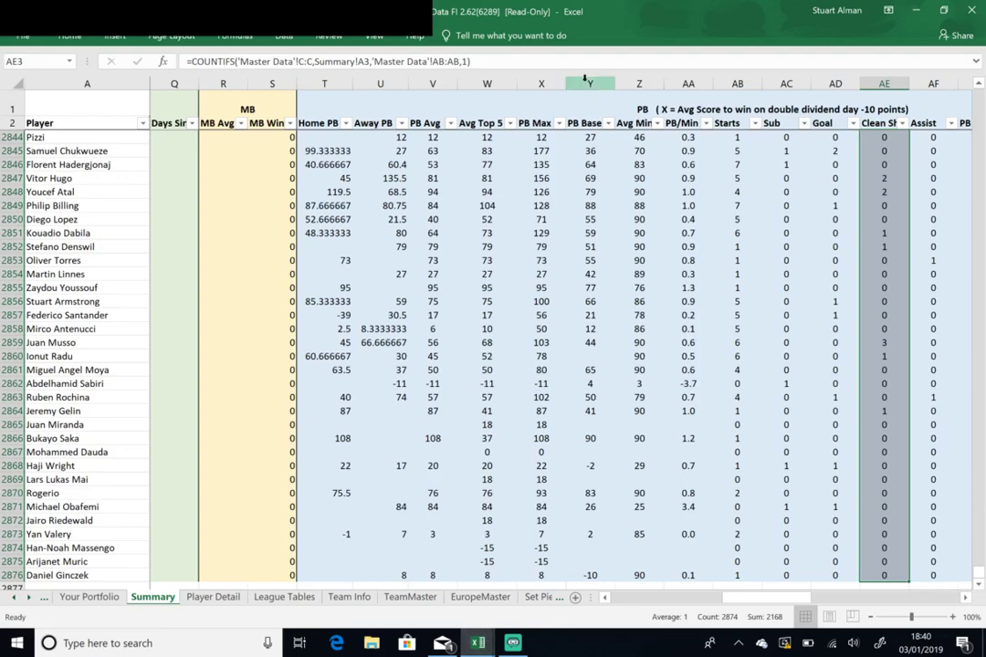
key("alt+Tab")
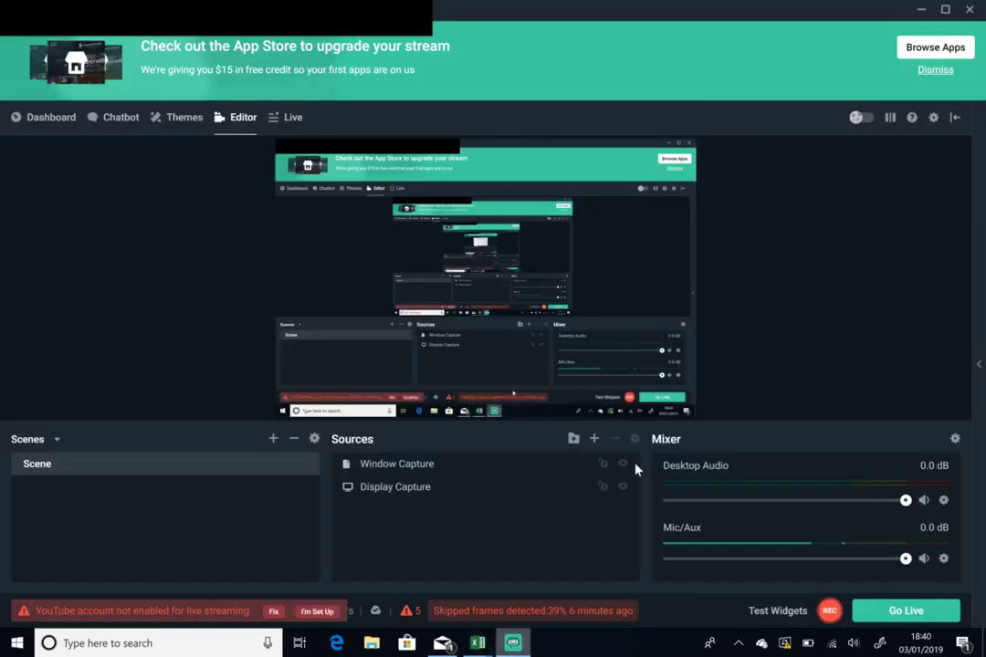